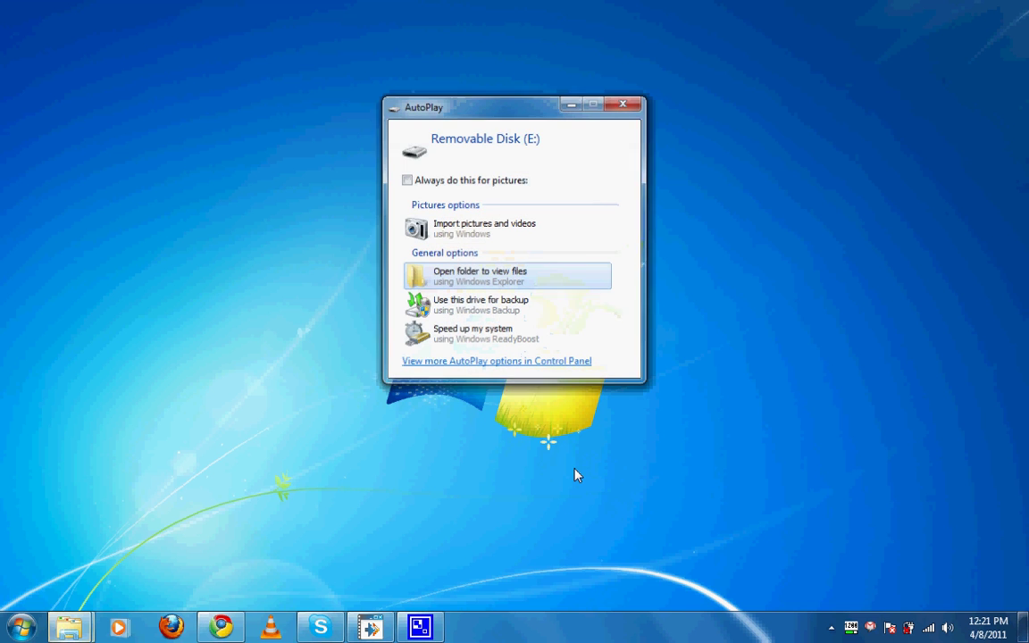
# Step: Open Removable Disk (E:) to view its files, create a folder named Minecraft there and open it
pyautogui.click(498, 280)
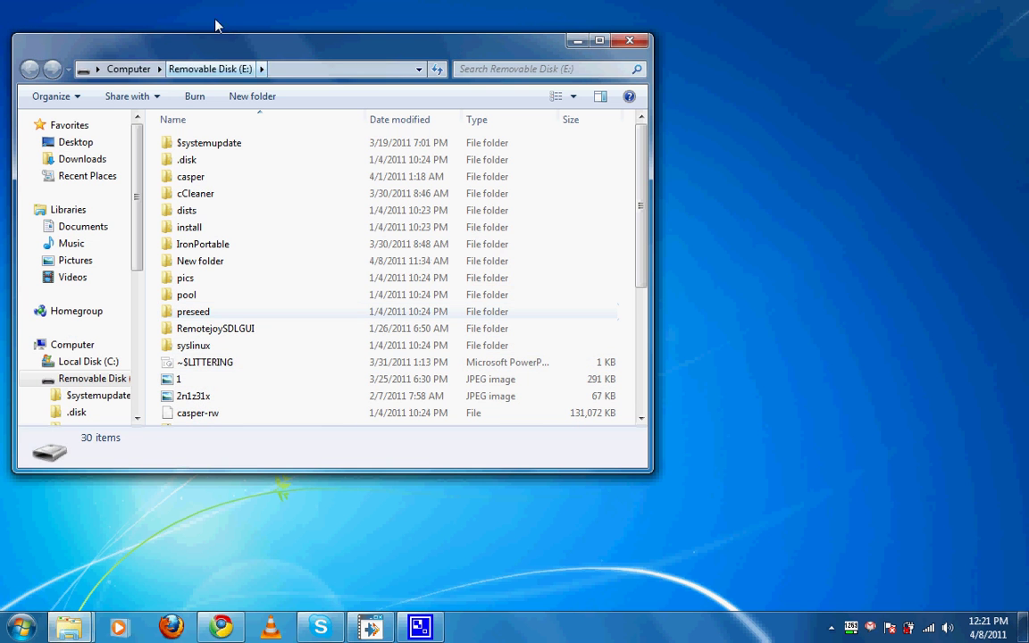
pyautogui.click(257, 96)
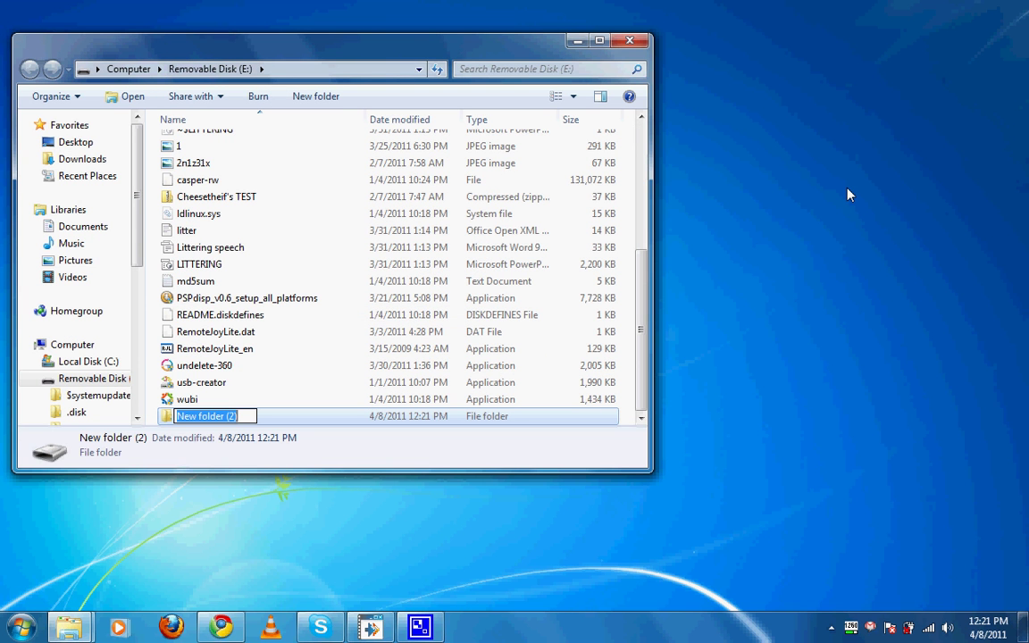
pyautogui.write('Minecraft')
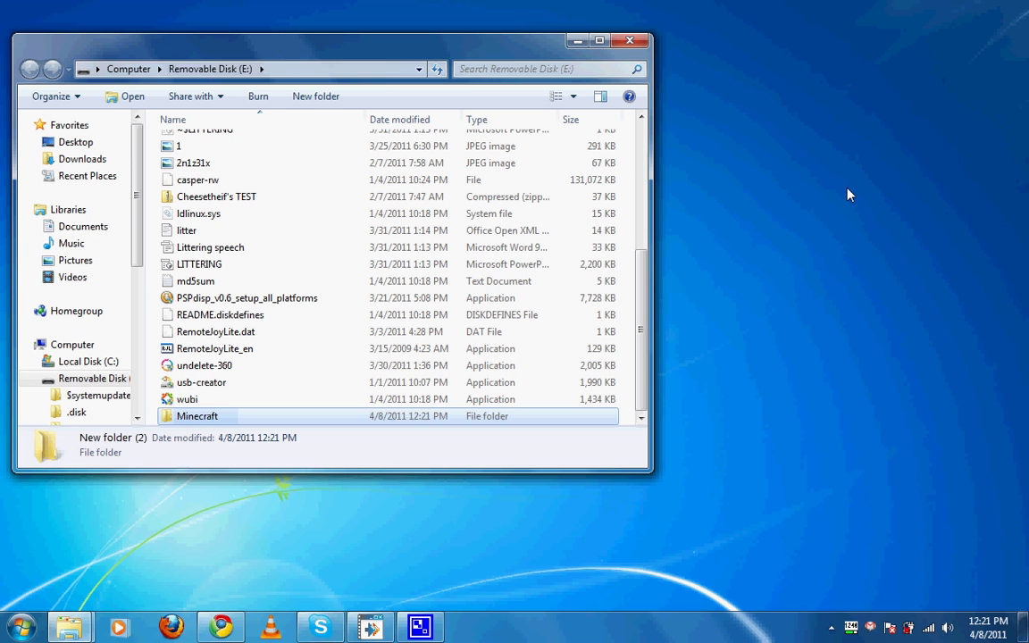
pyautogui.press('Return')
pyautogui.doubleClick(201, 417)
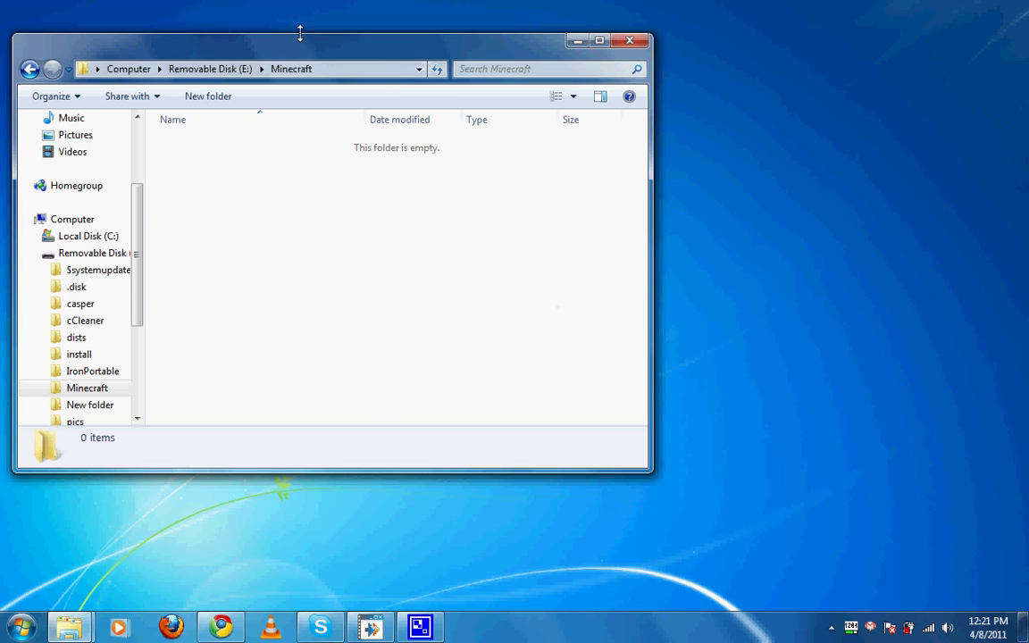
pyautogui.click(335, 69)
pyautogui.click(421, 209)
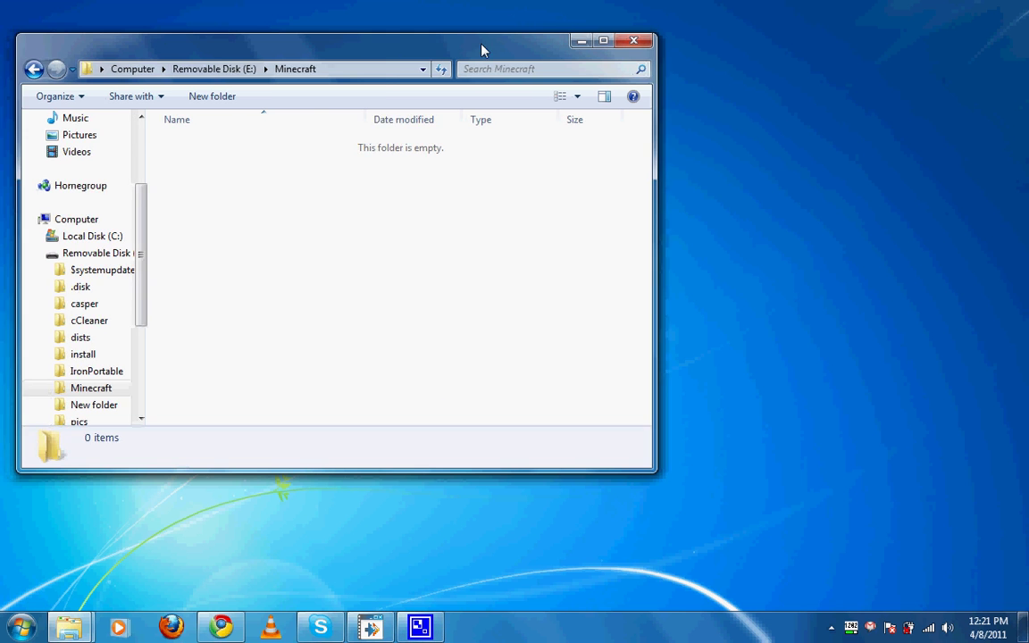
pyautogui.moveTo(433, 38); pyautogui.dragTo(595, 10)
# Step: Switch to Chrome and open the Minecraft Beta download page from the minecraft.net home page
pyautogui.click(222, 628)
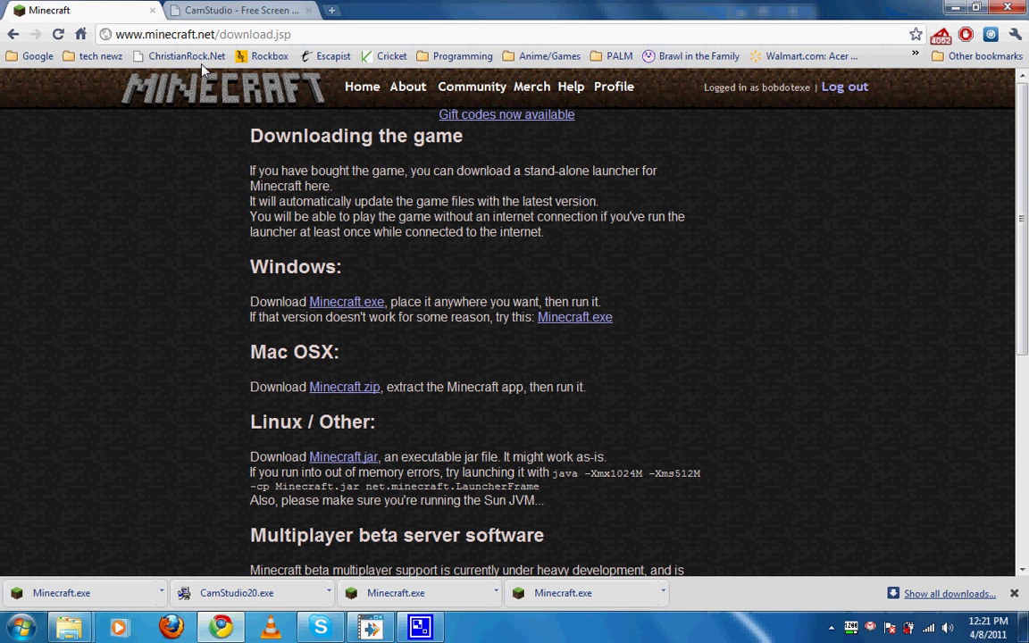
pyautogui.click(165, 101)
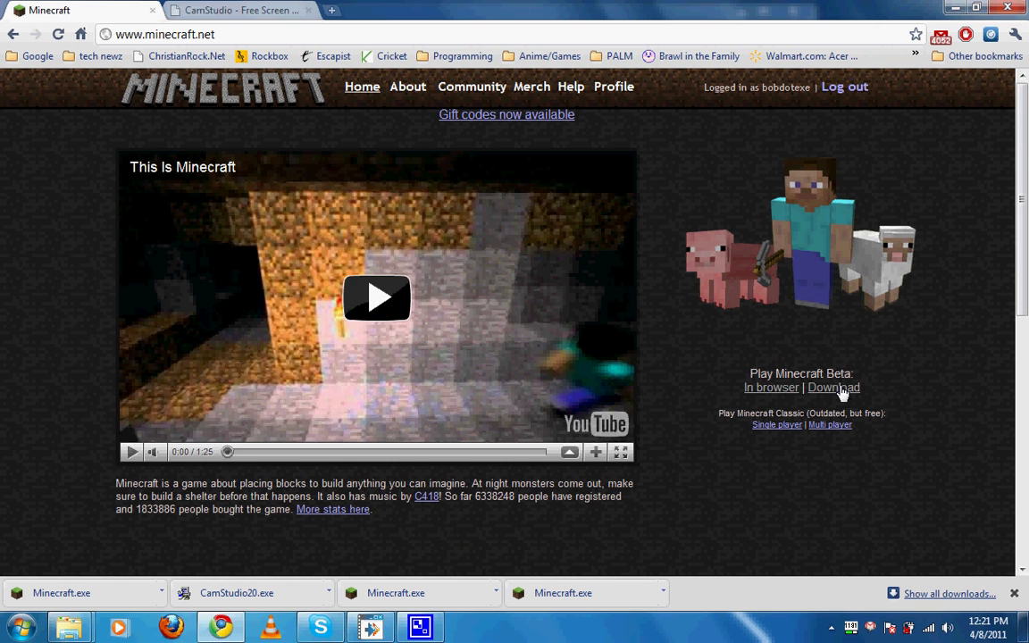
pyautogui.click(840, 390)
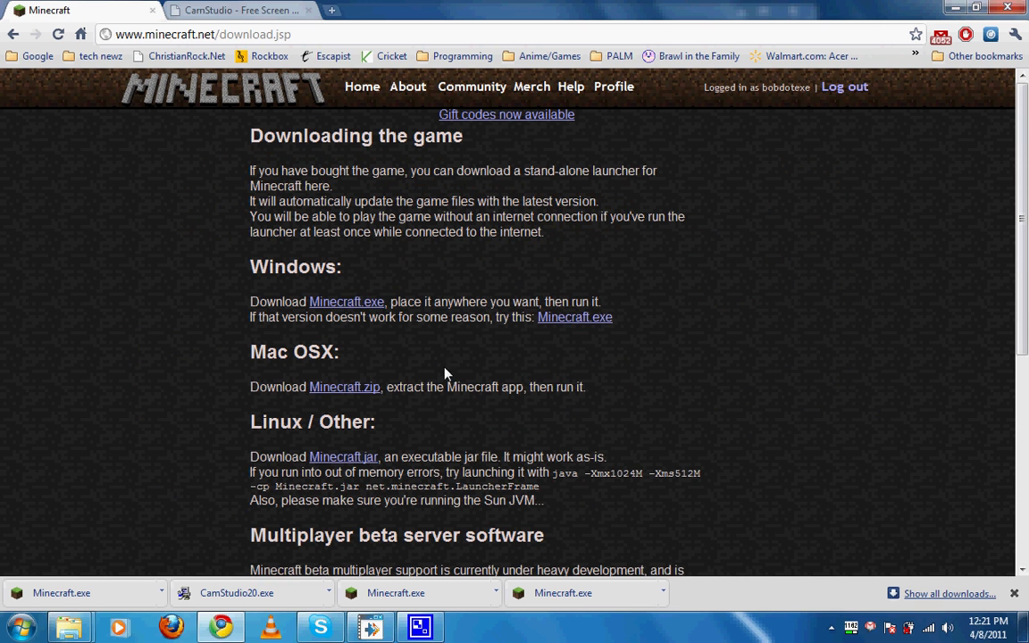
# Step: Download the Windows Minecraft.exe launcher and save it as Minecraft in the E:\Minecraft folder
pyautogui.click(366, 302)
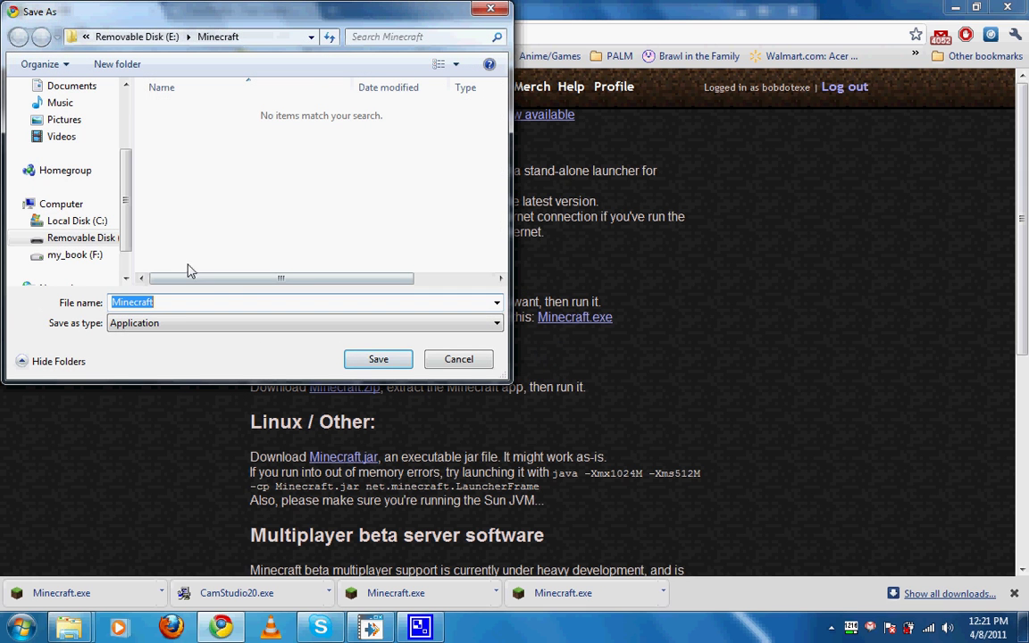
pyautogui.click(251, 36)
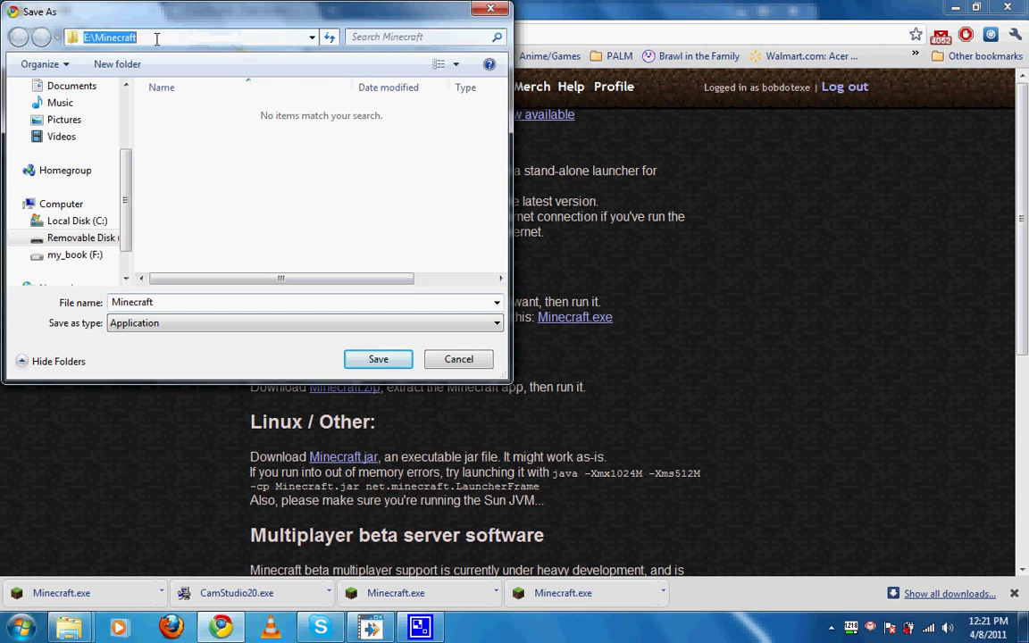
pyautogui.moveTo(212, 14); pyautogui.dragTo(375, 78)
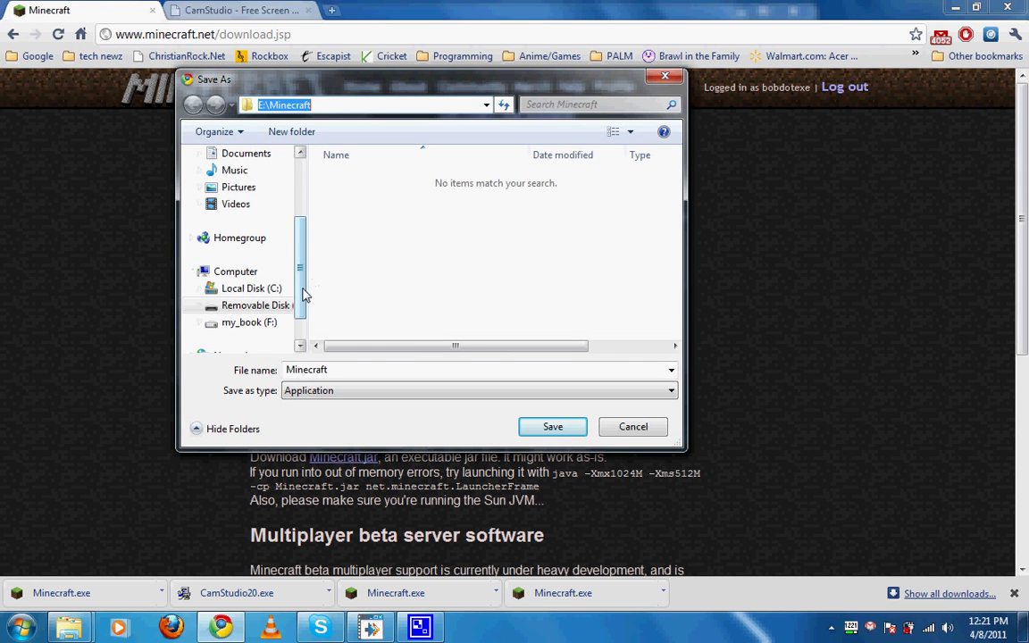
pyautogui.moveTo(302, 284); pyautogui.dragTo(310, 205)
pyautogui.scroll(-3, 310, 206)
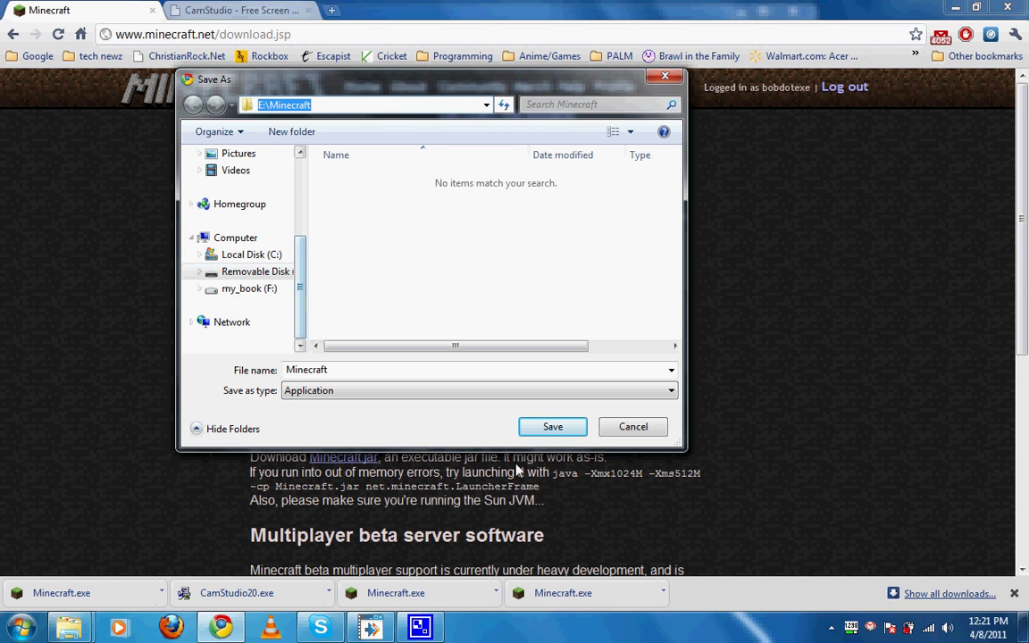
pyautogui.click(535, 430)
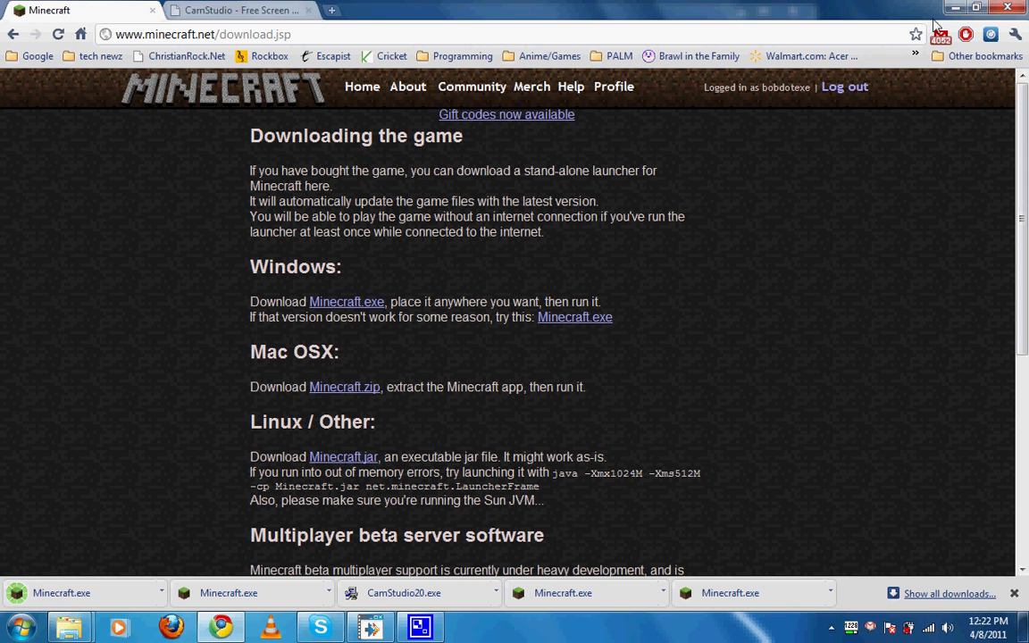
# Step: Return to the Minecraft folder in Windows Explorer and create a subfolder named data beside the launcher
pyautogui.click(967, 7)
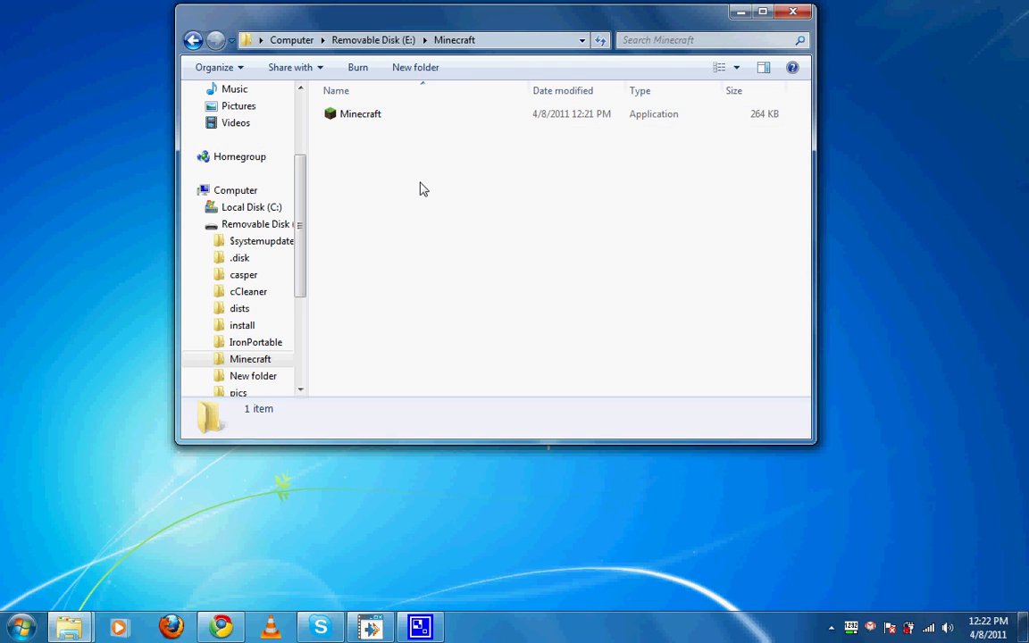
pyautogui.moveTo(503, 33); pyautogui.dragTo(453, 84)
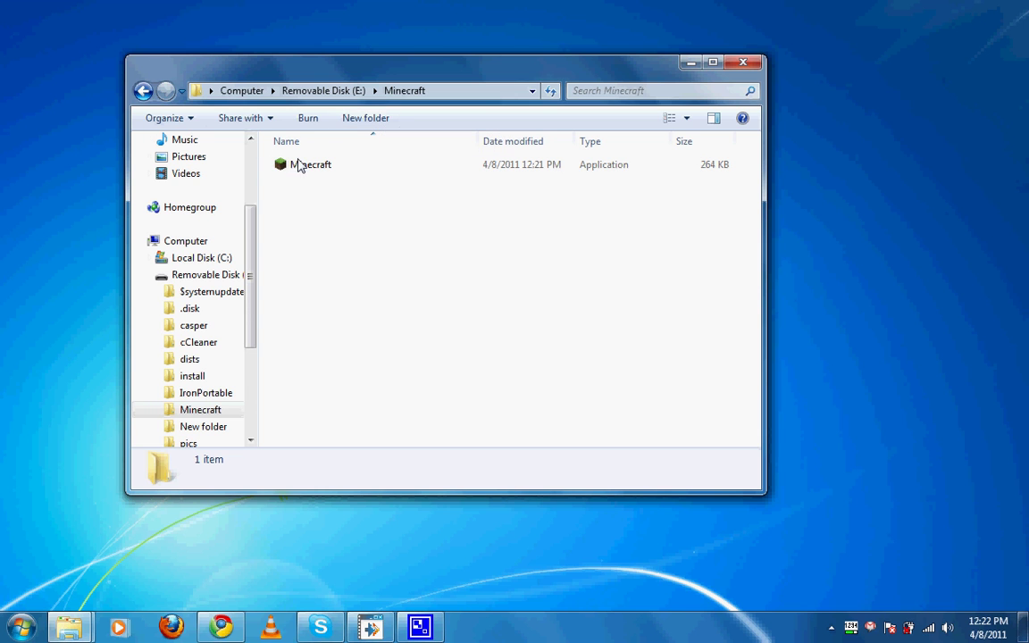
pyautogui.click(350, 118)
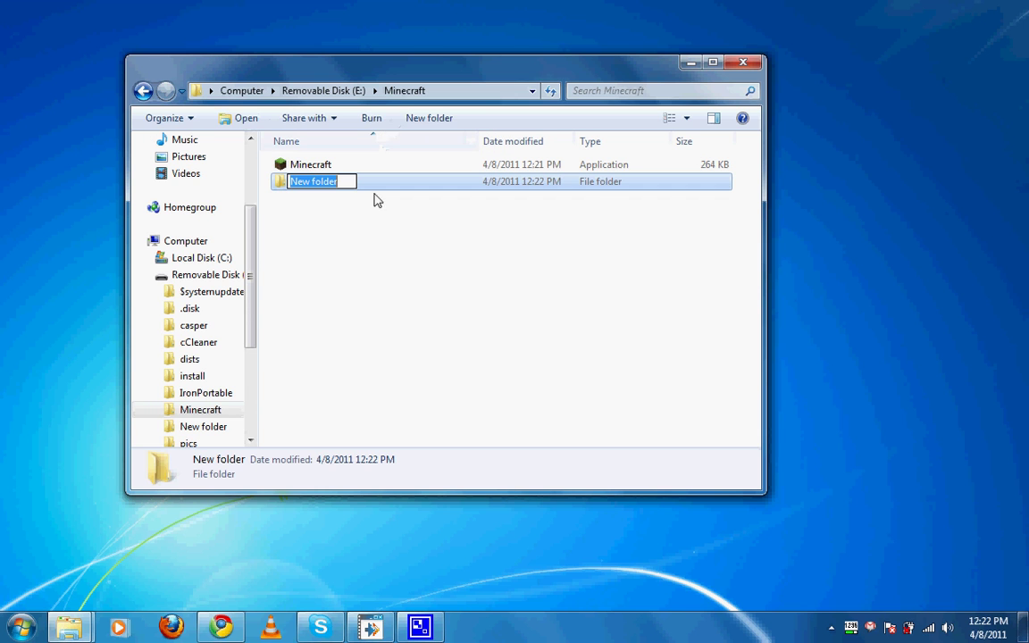
pyautogui.write('data')
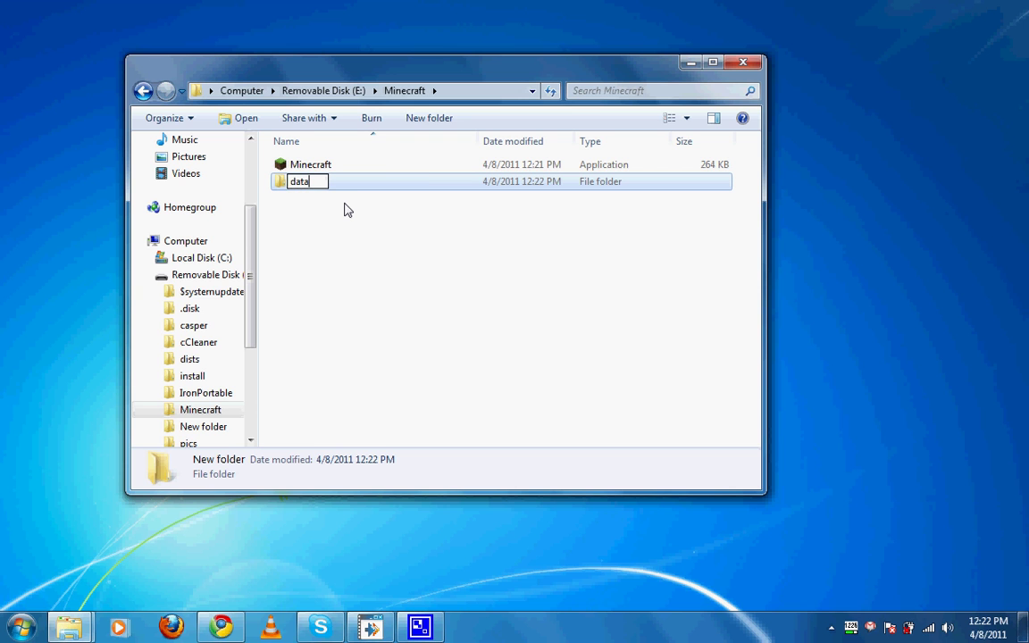
pyautogui.press('Escape')
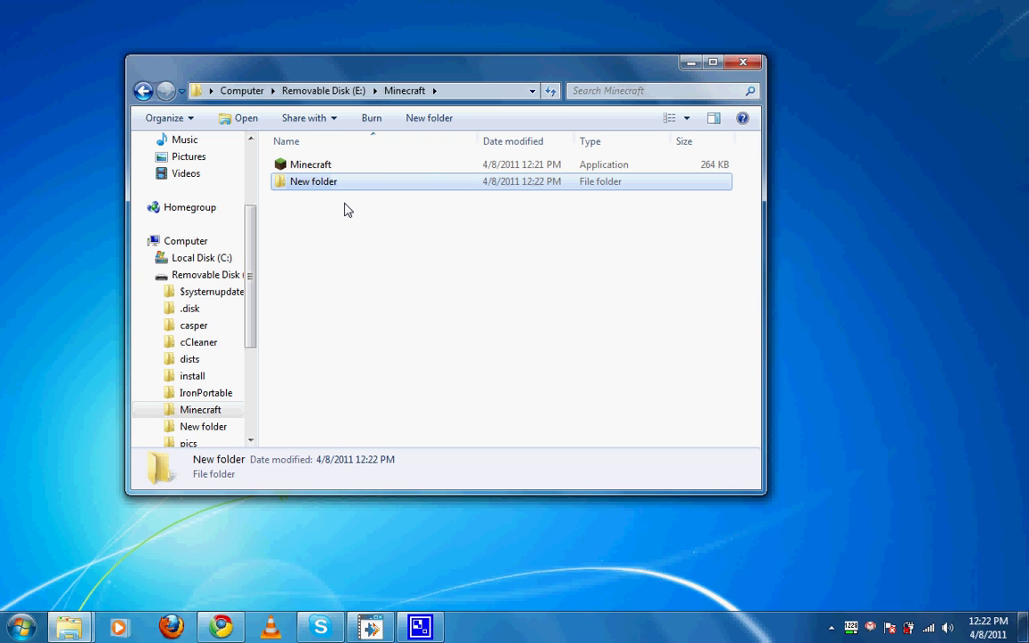
pyautogui.click(359, 257)
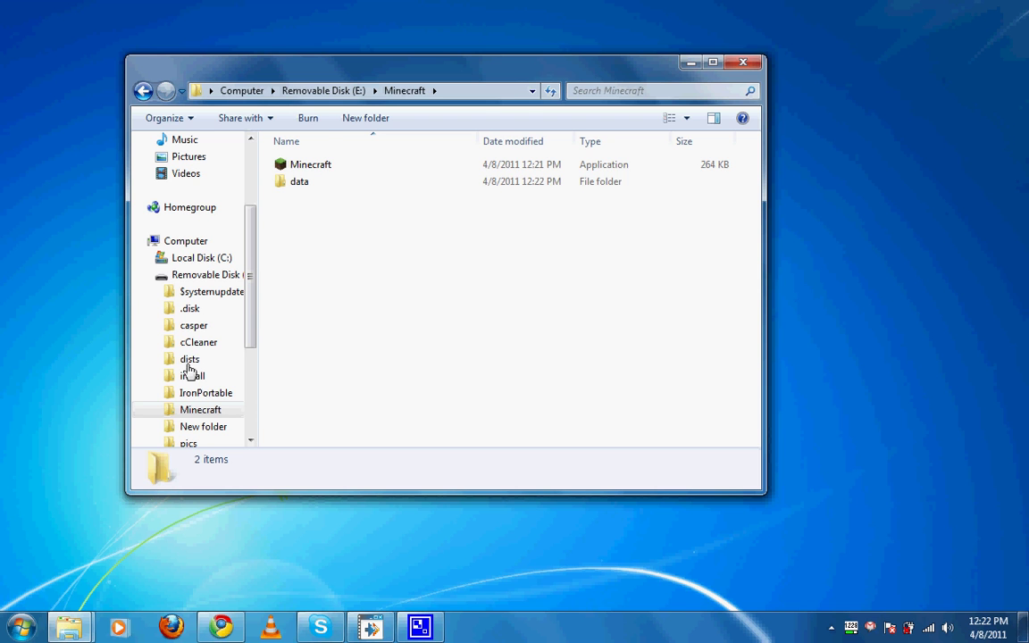
# Step: Open a blank Notepad document from the Windows accessories
pyautogui.click(16, 626)
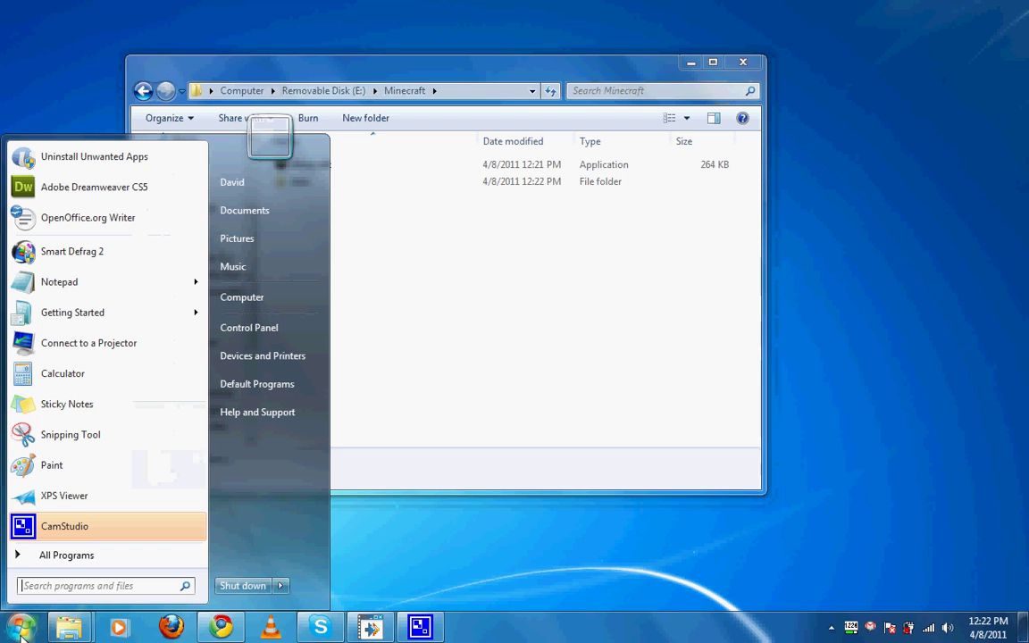
pyautogui.click(95, 555)
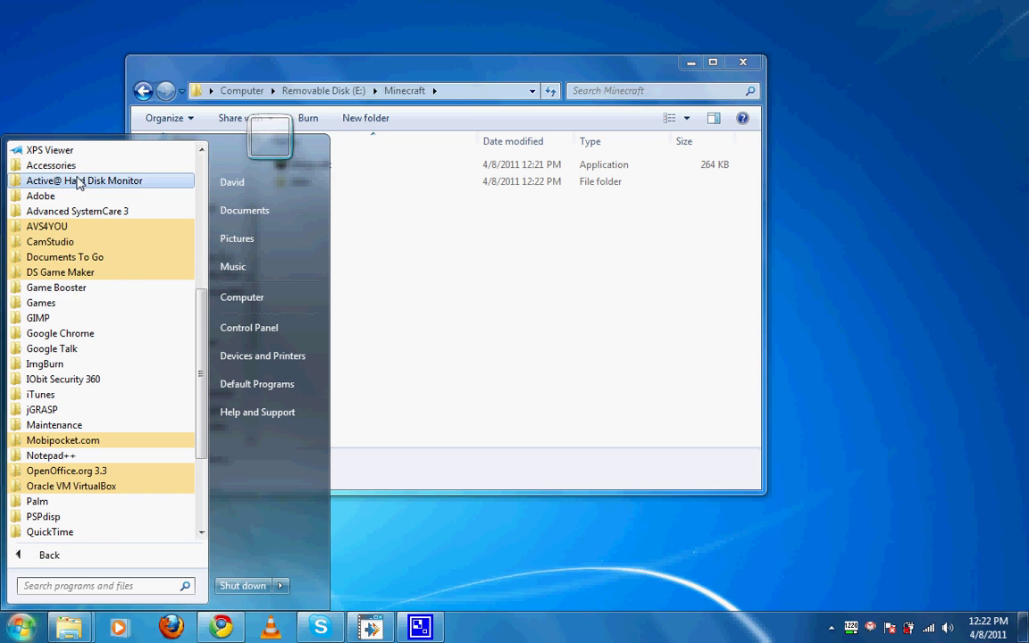
pyautogui.click(53, 165)
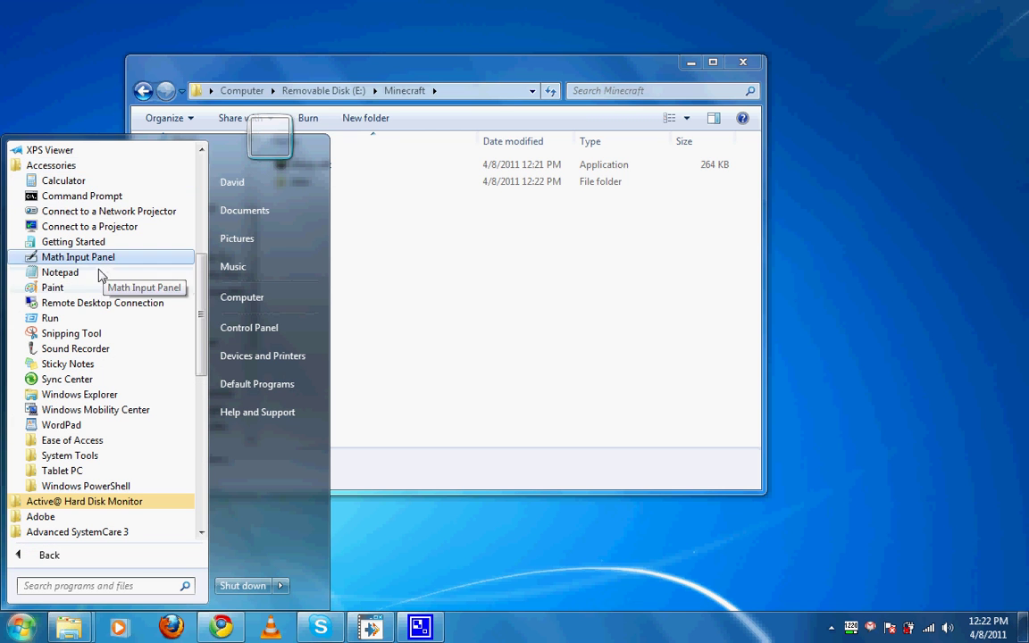
pyautogui.click(61, 271)
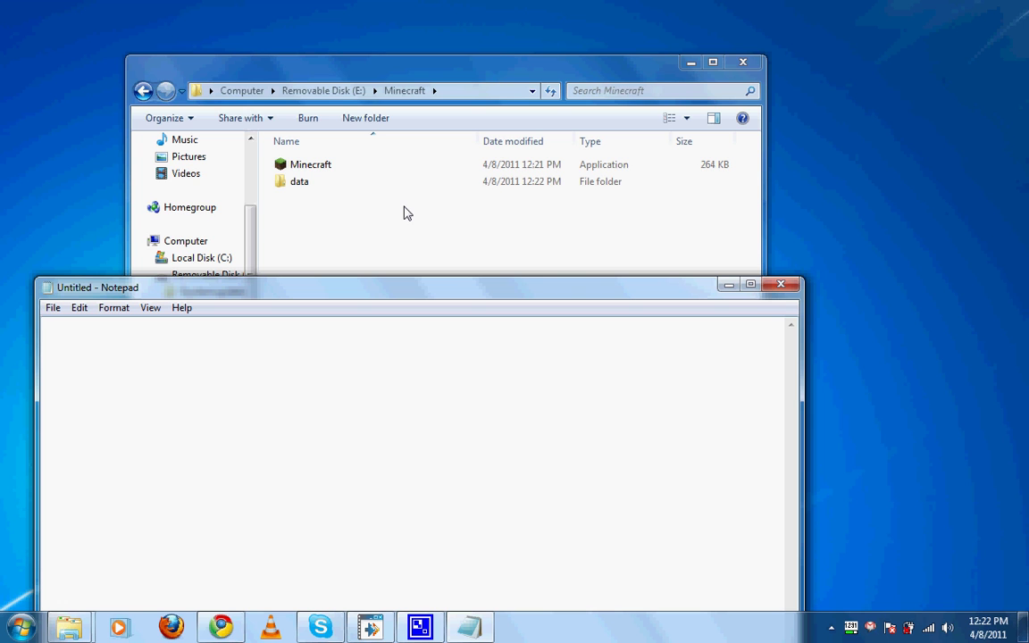
pyautogui.write('@ech')
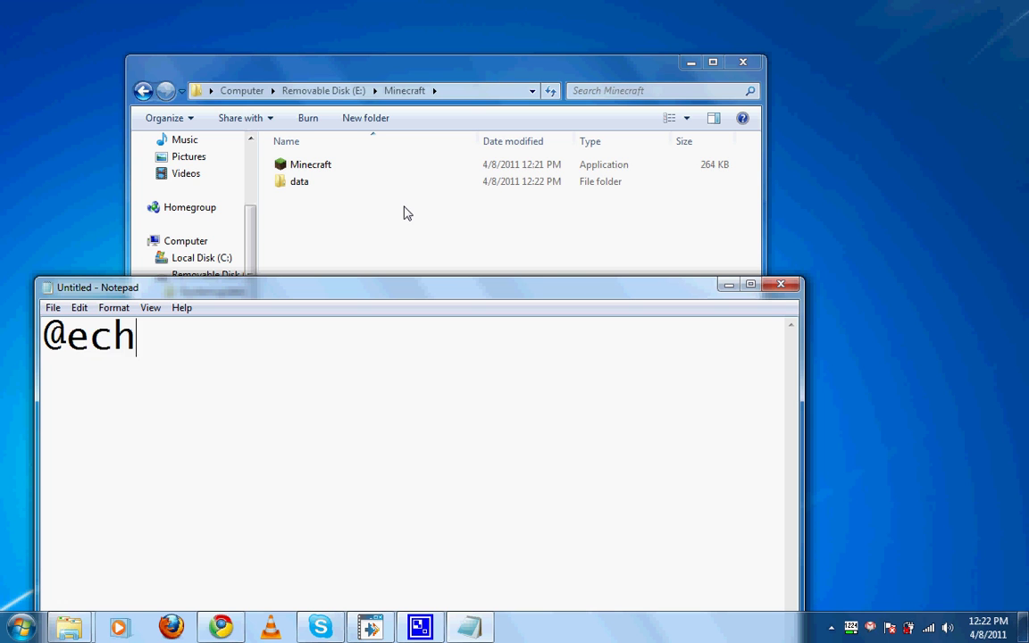
pyautogui.write('o off')
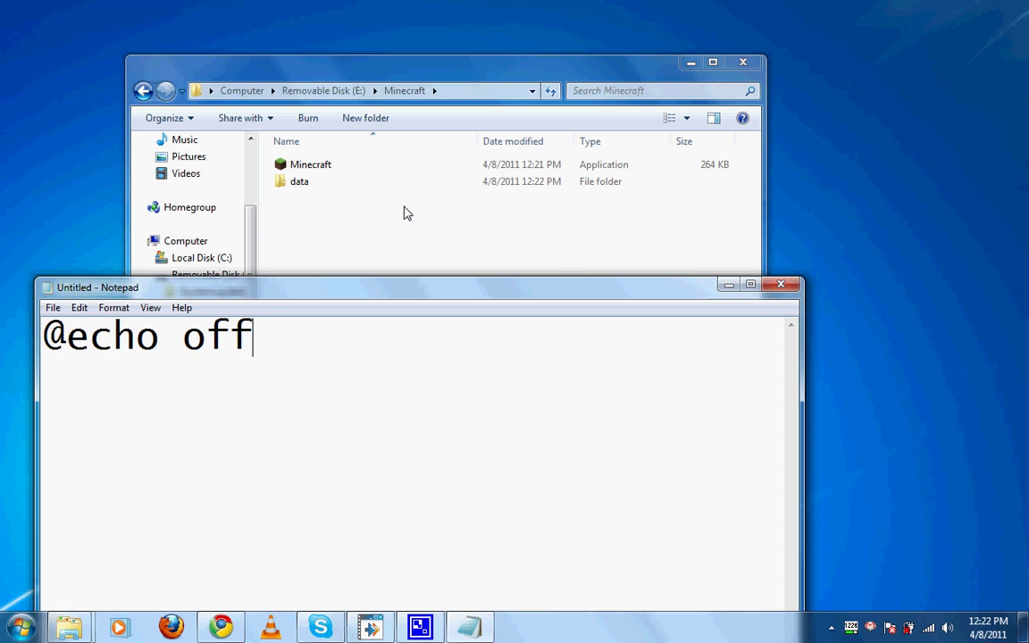
pyautogui.press('Return')
pyautogui.write('echo')
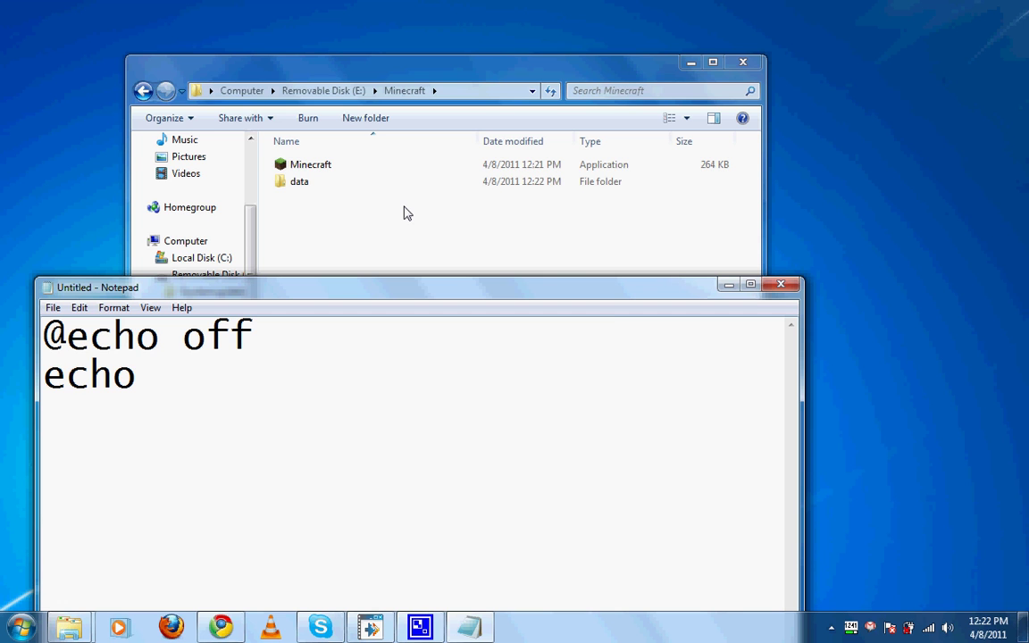
pyautogui.write('Loading M')
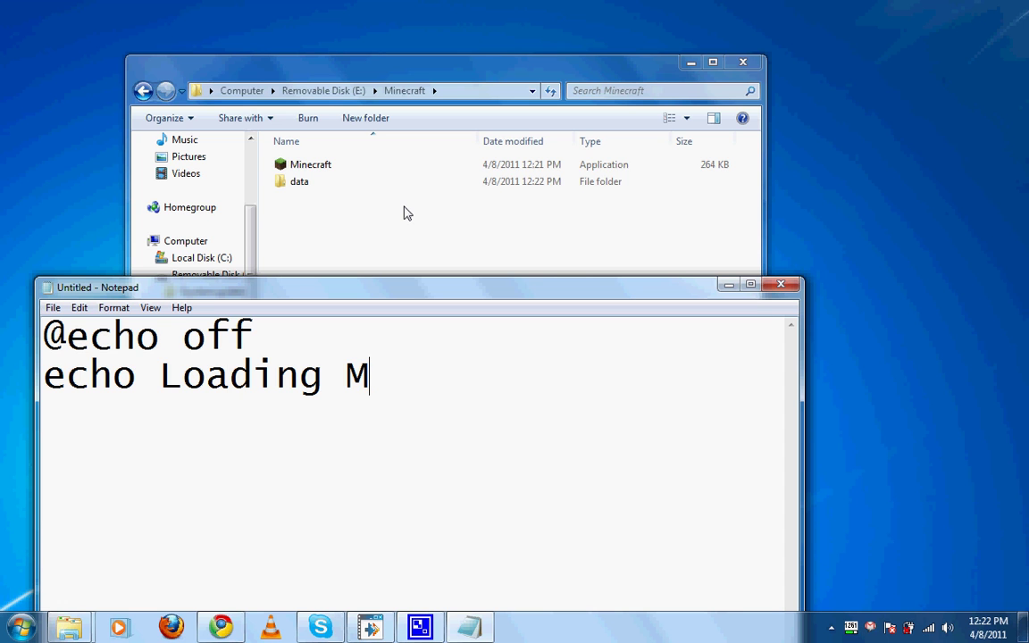
pyautogui.write('inecraft...')
pyautogui.press('Return')
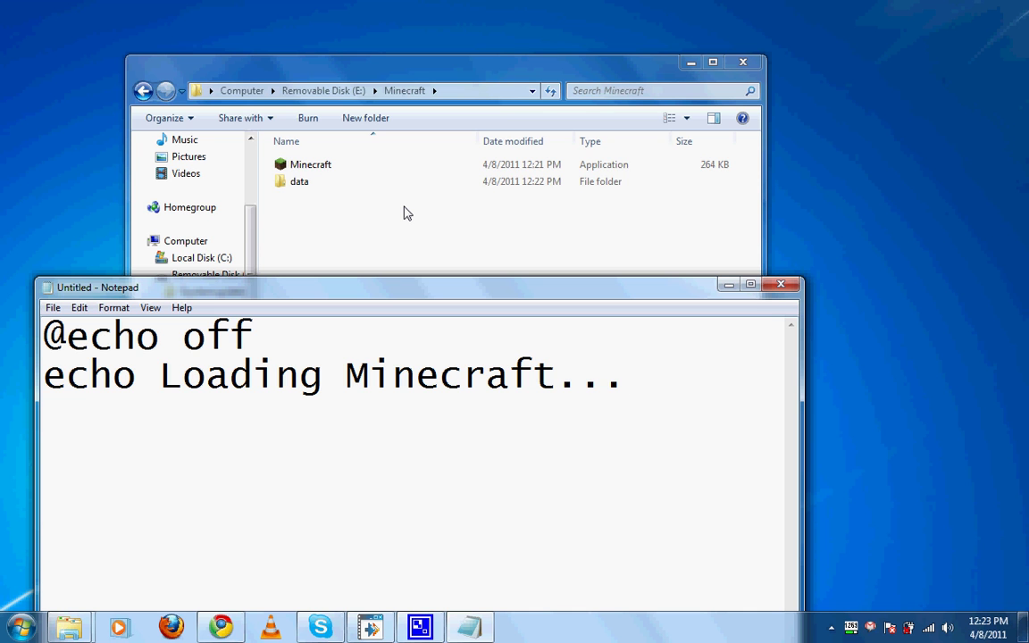
# Step: Write the script's third line, "SET APPDATA=%CD%\data", directly below the echo Loading line
pyautogui.write('SET')
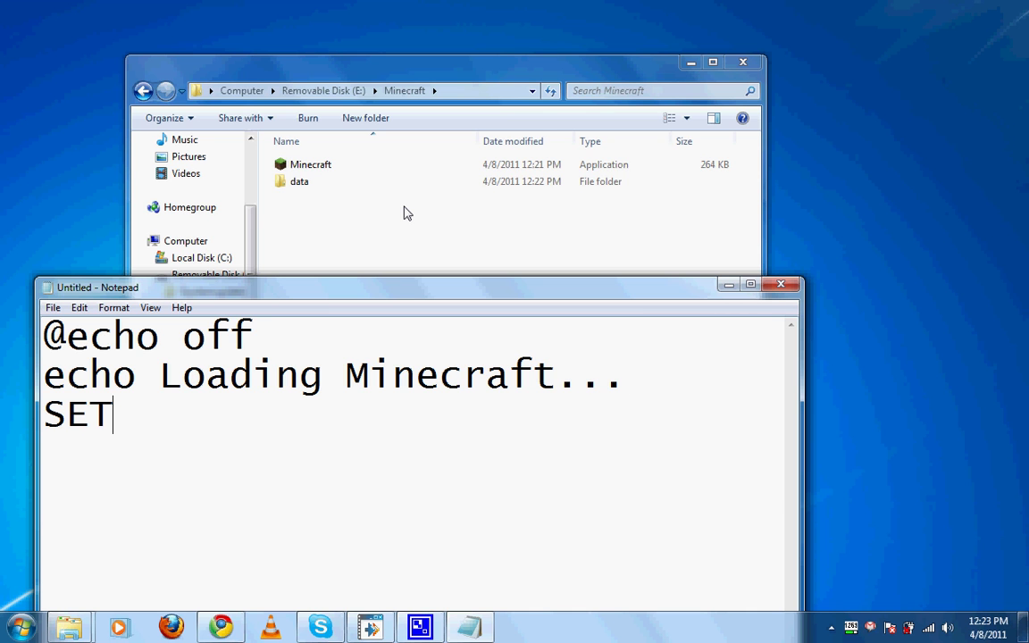
pyautogui.click(404, 213)
pyautogui.moveTo(108, 287); pyautogui.dragTo(137, 109)
pyautogui.write('A')
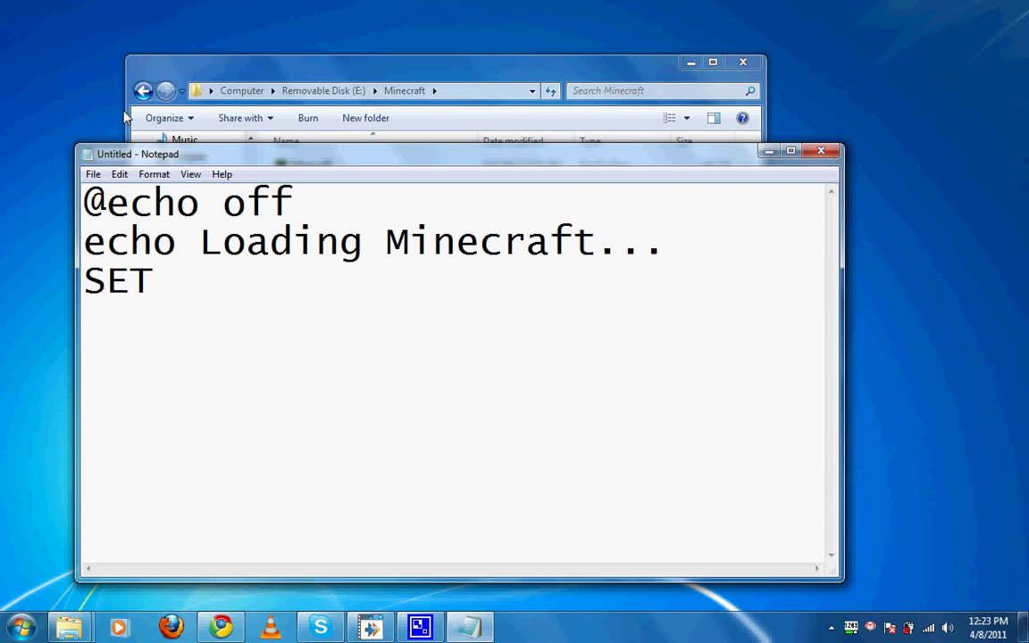
pyautogui.write('DD')
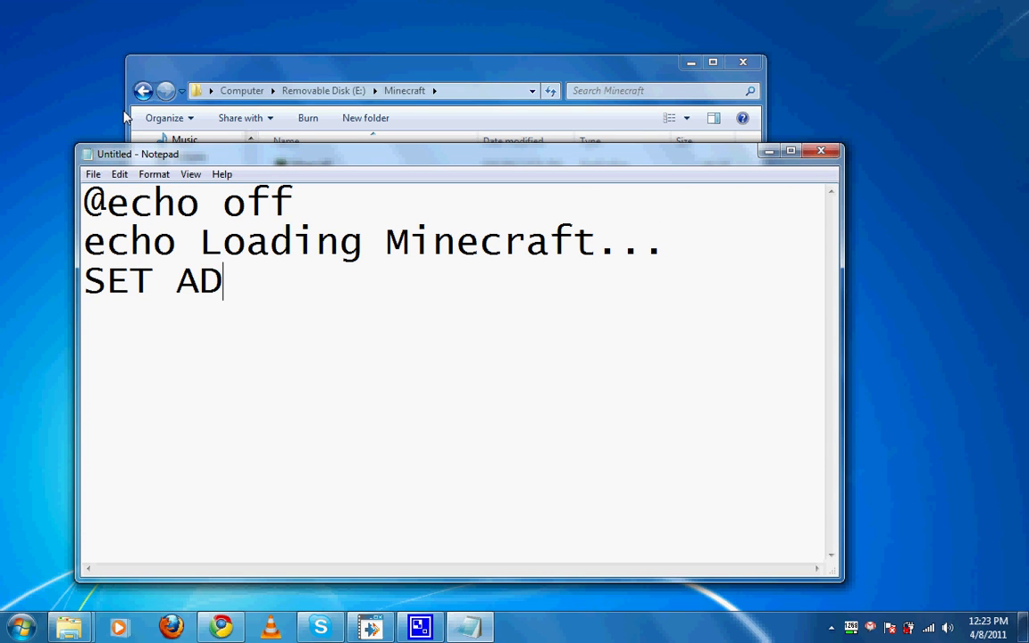
pyautogui.press('BackSpace')
pyautogui.press('BackSpace')
pyautogui.press('BackSpace')
pyautogui.write('APP')
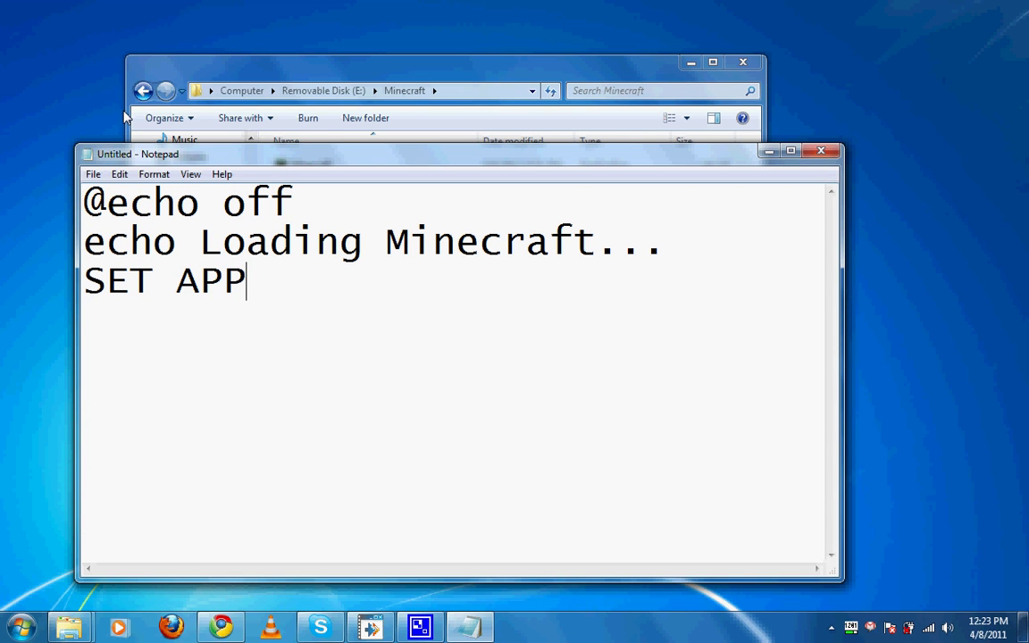
pyautogui.write('DATA=')
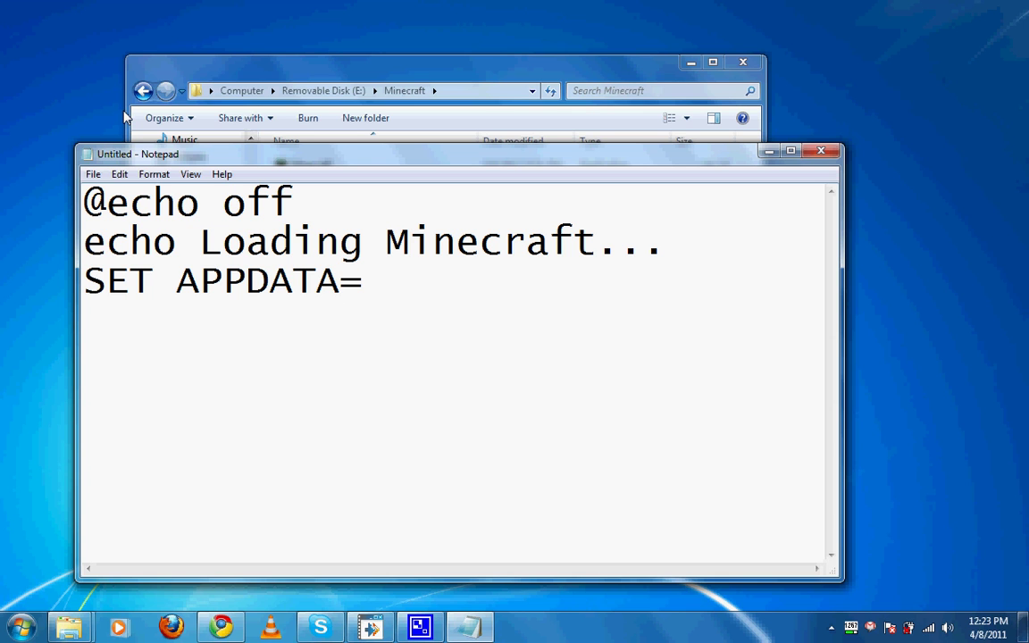
pyautogui.write('%CD%')
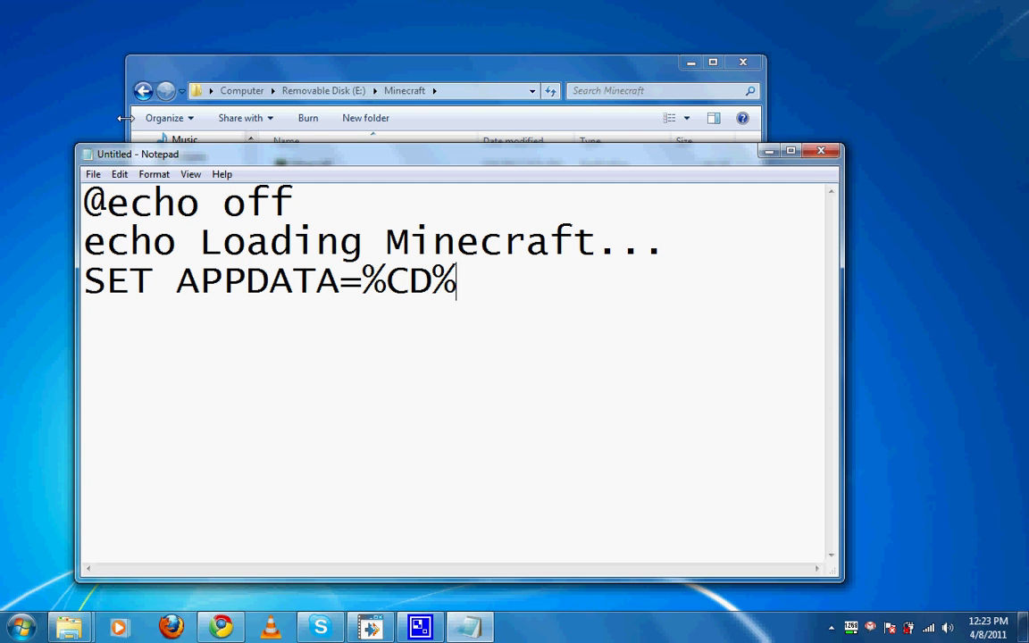
pyautogui.write('\\')
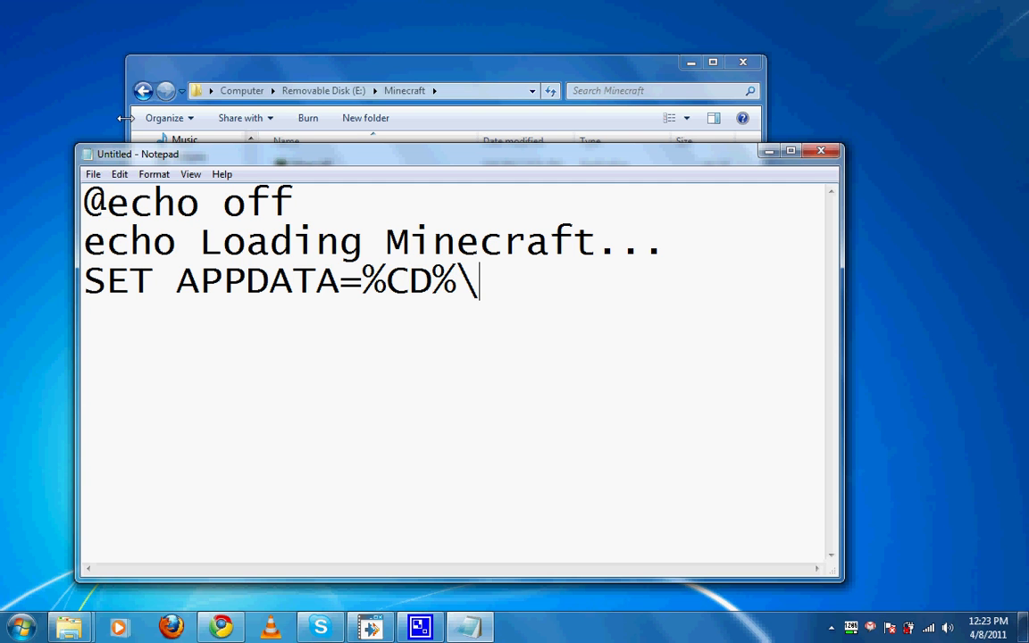
pyautogui.click(455, 100)
pyautogui.click(816, 335)
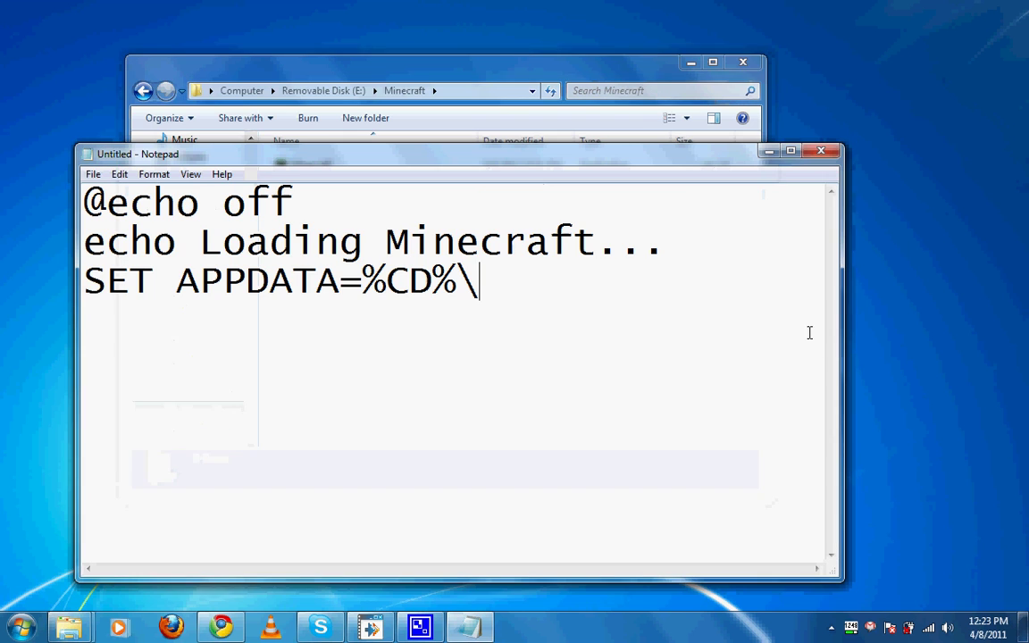
pyautogui.write('data')
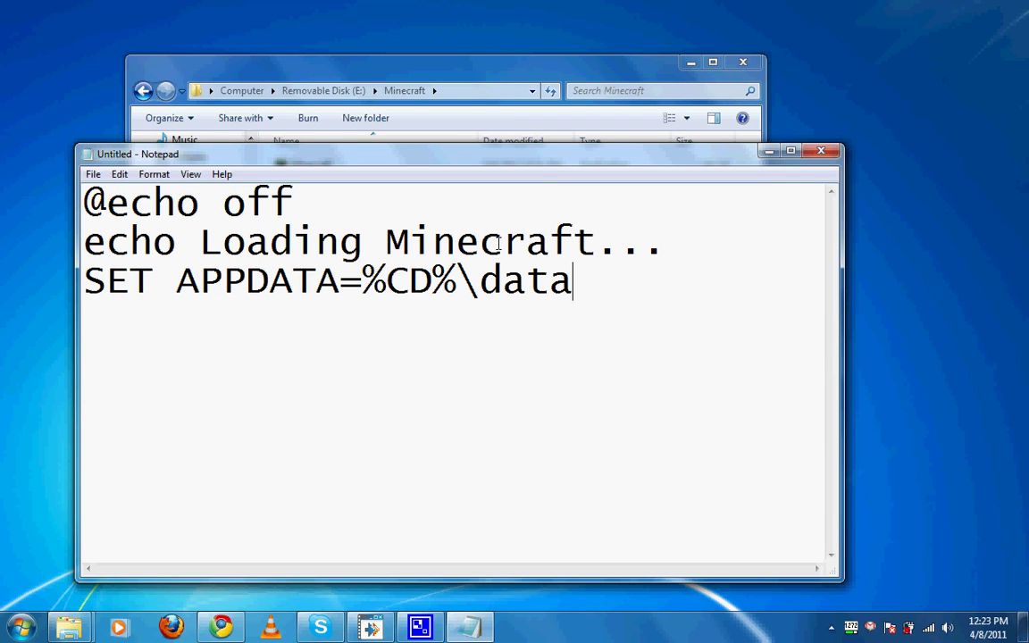
# Step: Add a fourth line that launches the game: Start "Minecraft" Minecraft.exe
pyautogui.press('Return')
pyautogui.write('Start  ')
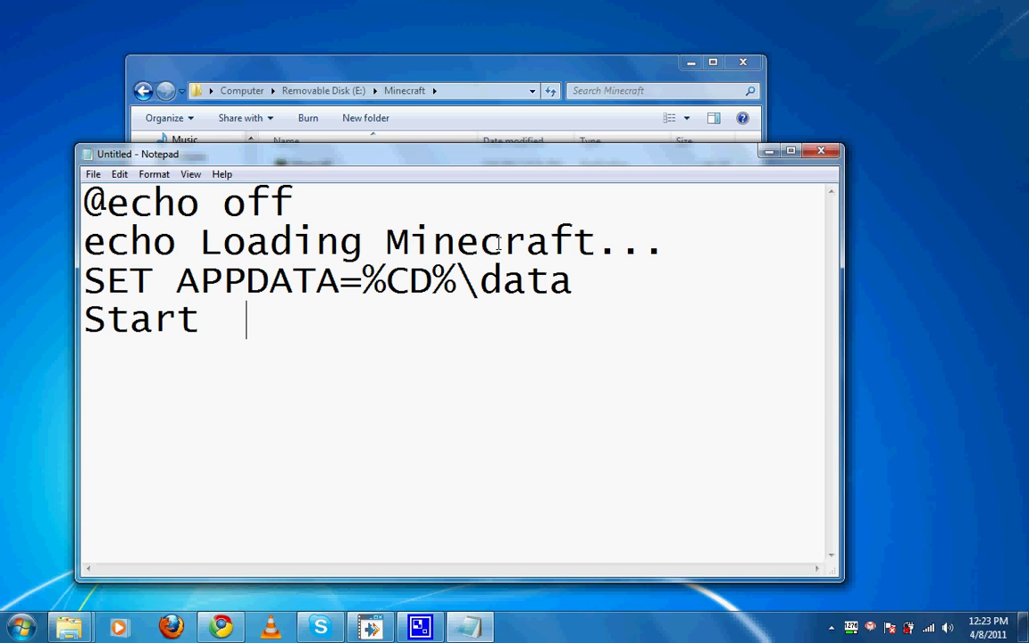
pyautogui.write('"Mibn')
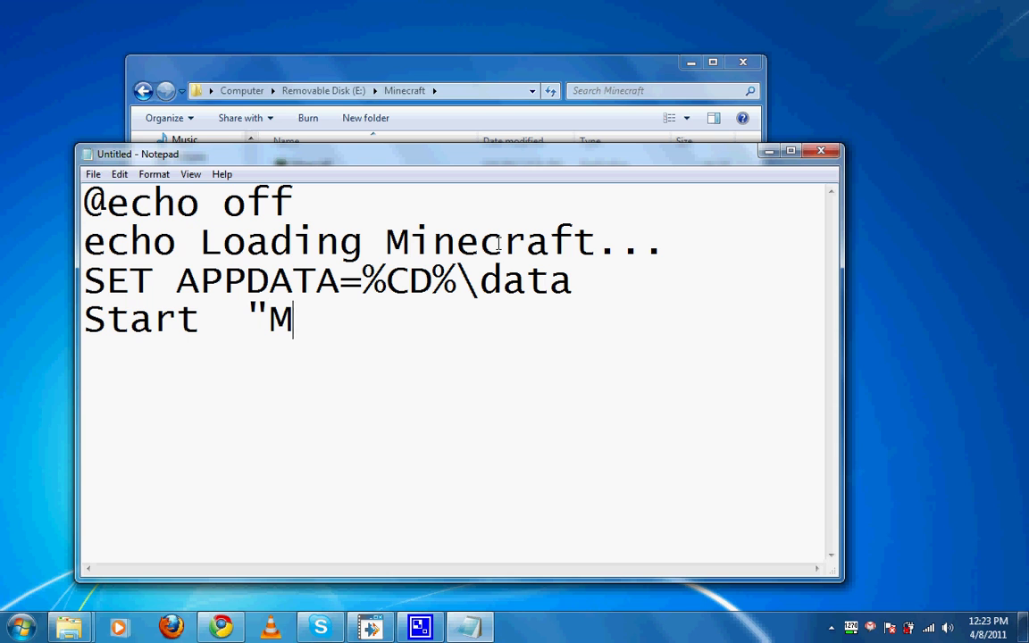
pyautogui.press('BackSpace')
pyautogui.press('BackSpace')
pyautogui.write('n')
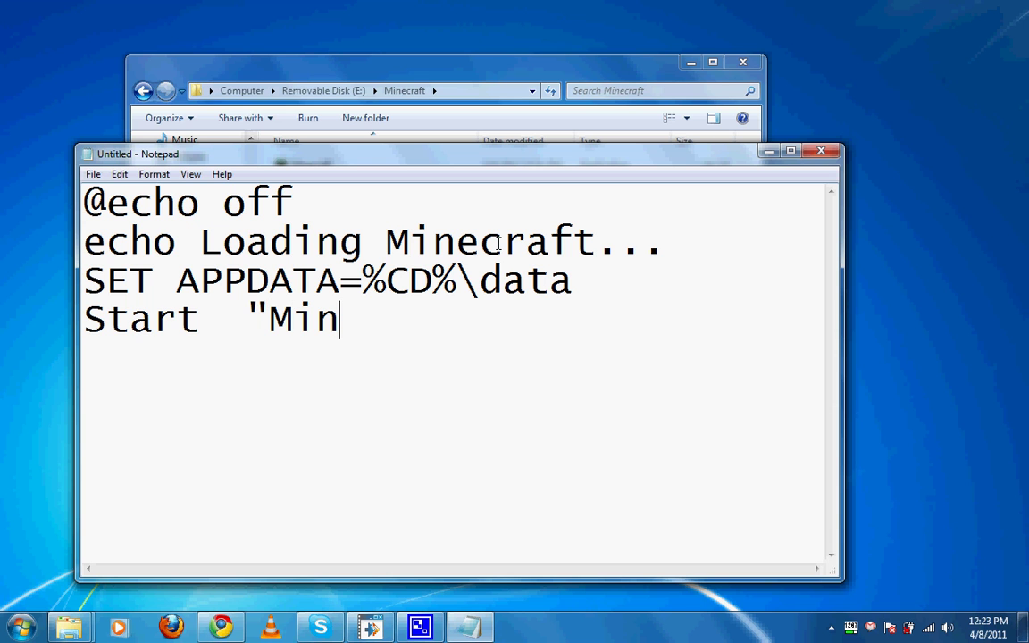
pyautogui.write('ecraft')
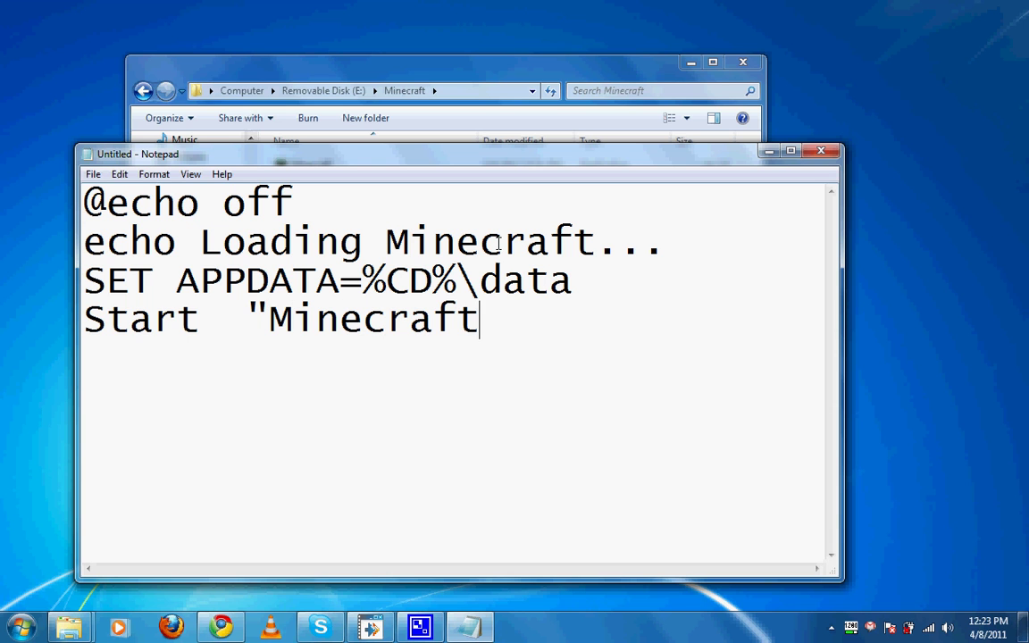
pyautogui.write('" Minecr')
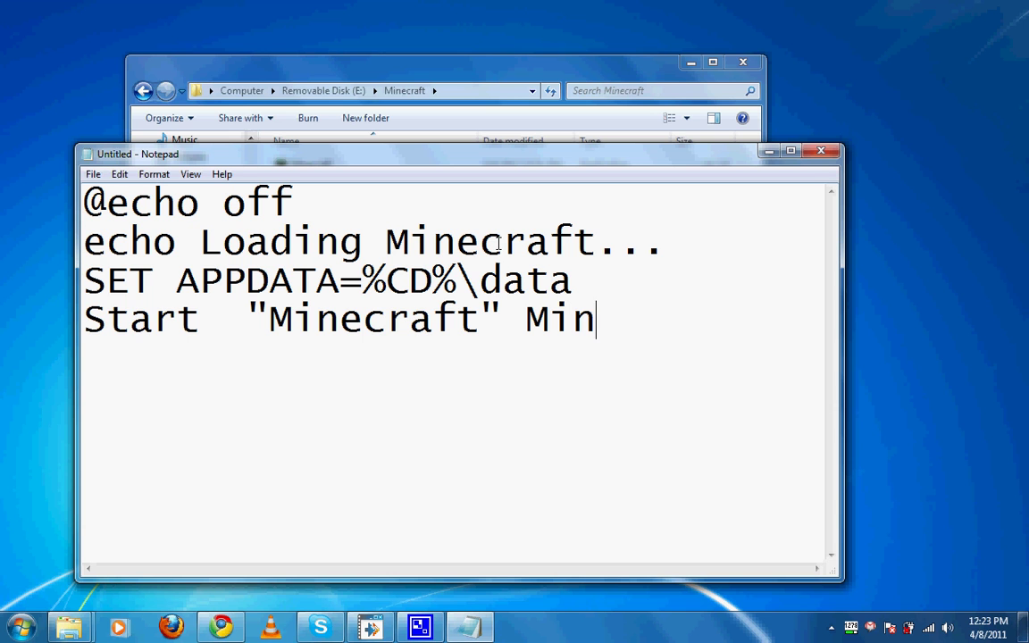
pyautogui.write('aft.exe')
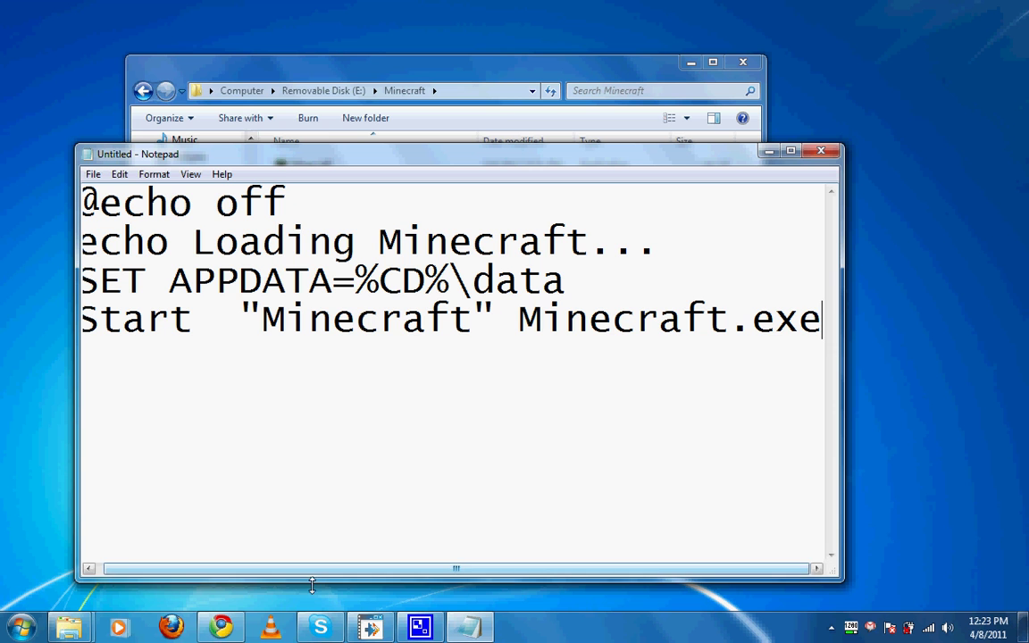
pyautogui.moveTo(312, 573); pyautogui.dragTo(243, 573)
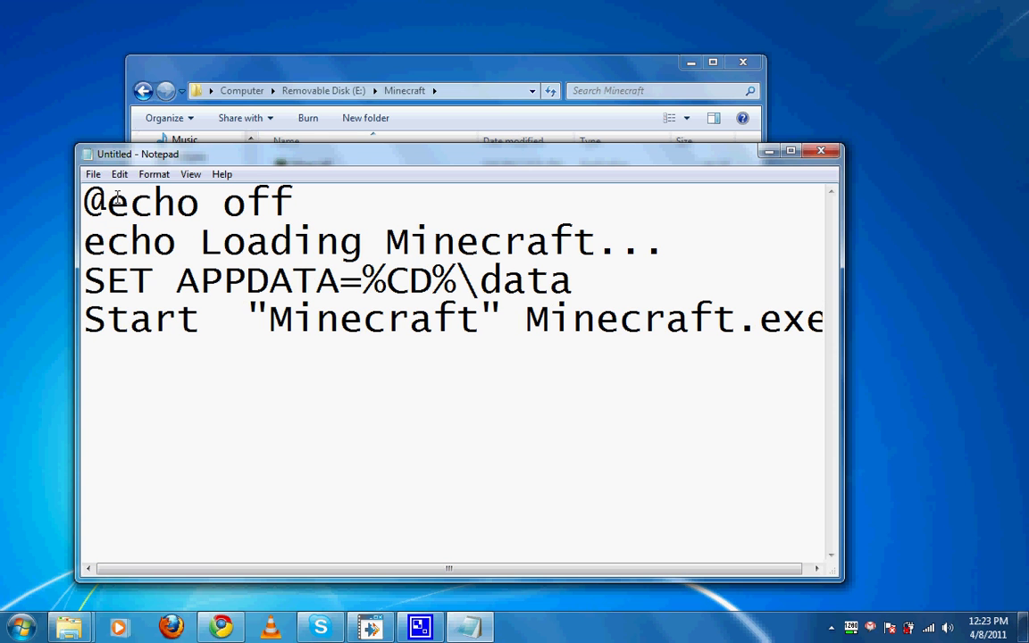
# Step: Begin saving the script and choose the Minecraft folder on Removable Disk (E:) as its location
pyautogui.click(93, 174)
pyautogui.click(100, 229)
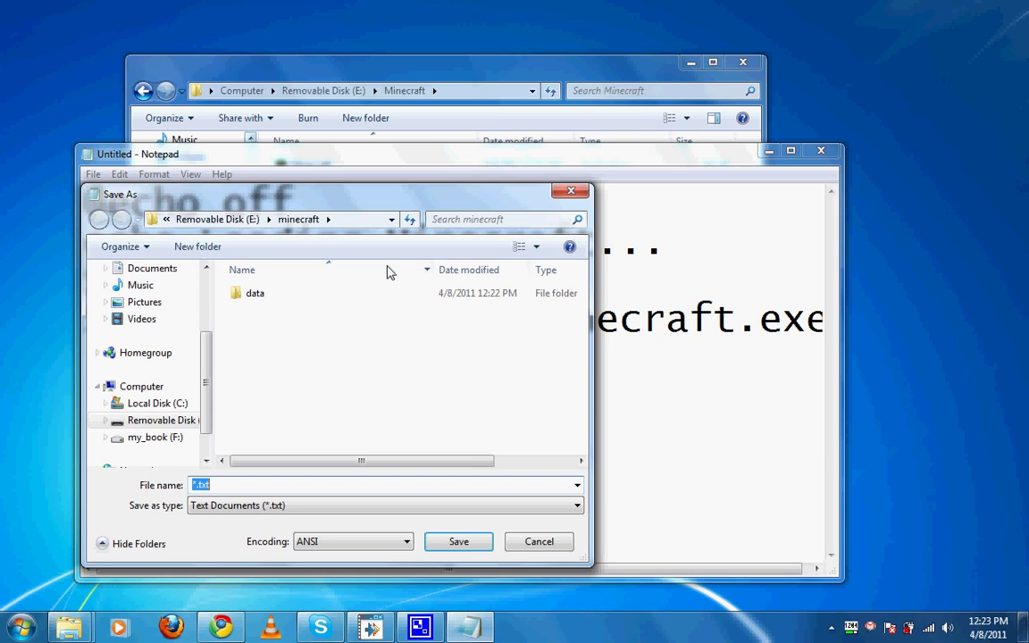
pyautogui.moveTo(324, 195); pyautogui.dragTo(504, 110)
pyautogui.click(326, 339)
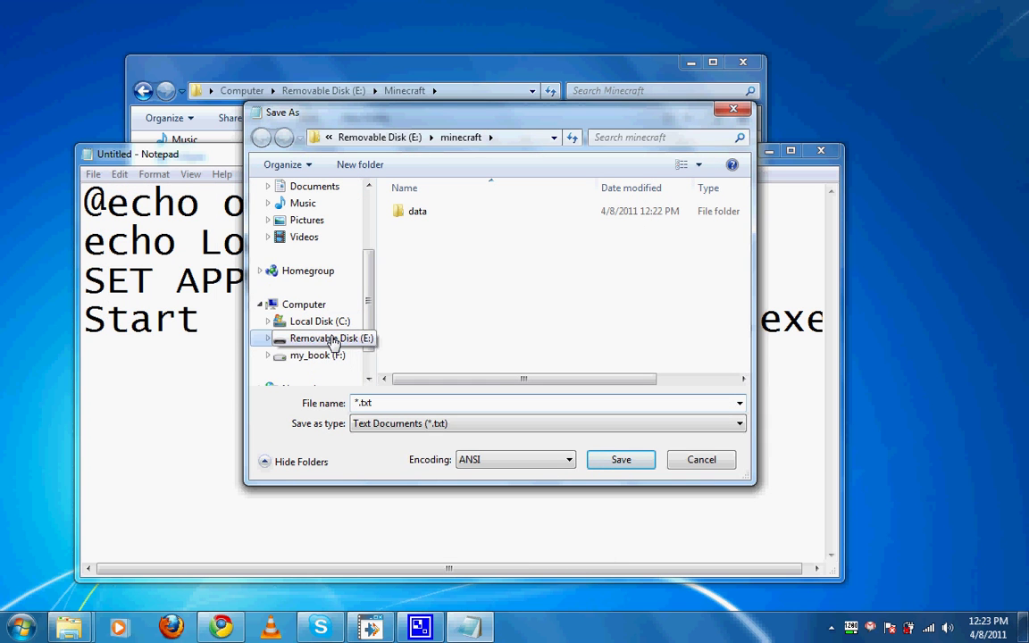
pyautogui.scroll(-2, 554, 268)
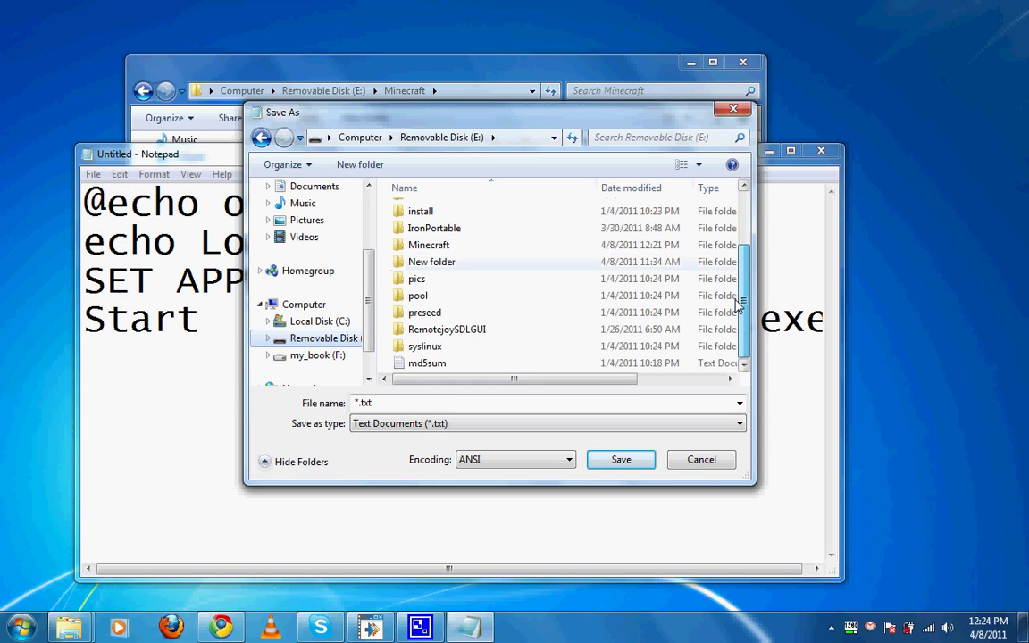
pyautogui.doubleClick(462, 250)
# Step: Set the file type to All Files and save the script as Play.bat
pyautogui.click(412, 404)
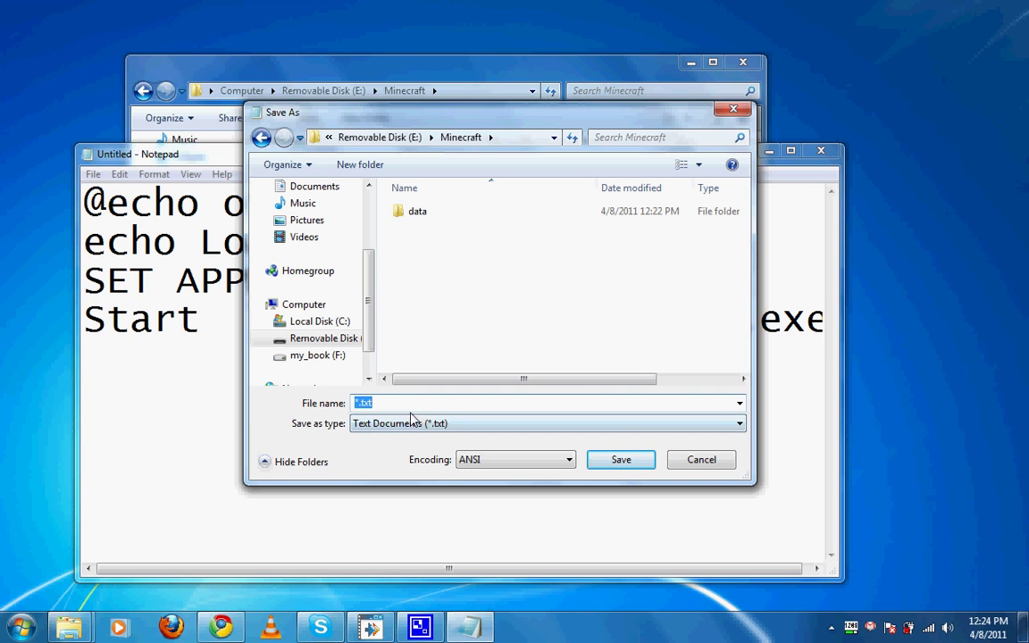
pyautogui.click(377, 423)
pyautogui.click(390, 452)
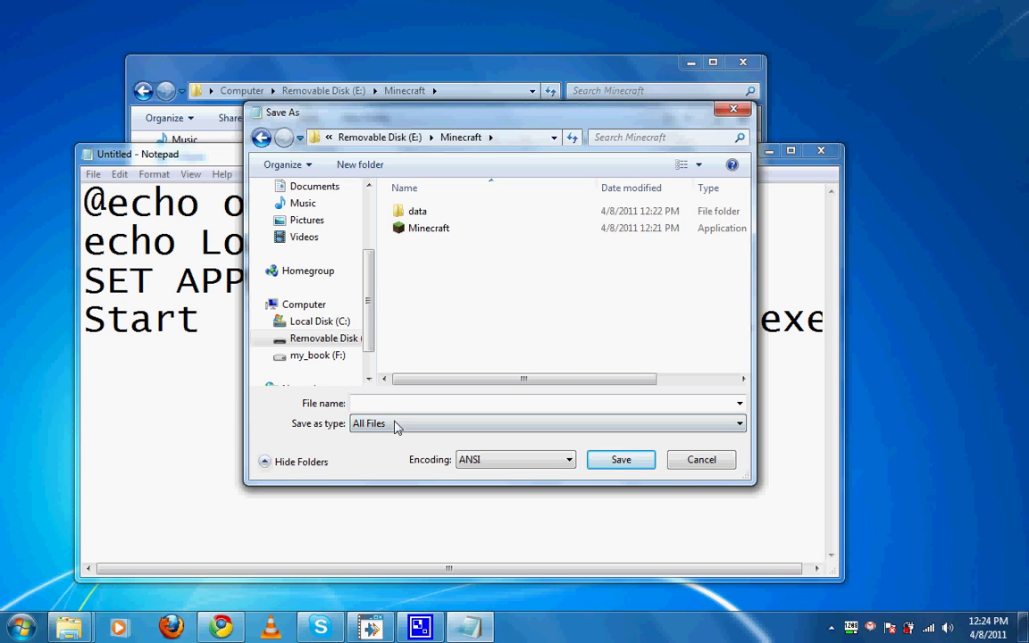
pyautogui.click(396, 403)
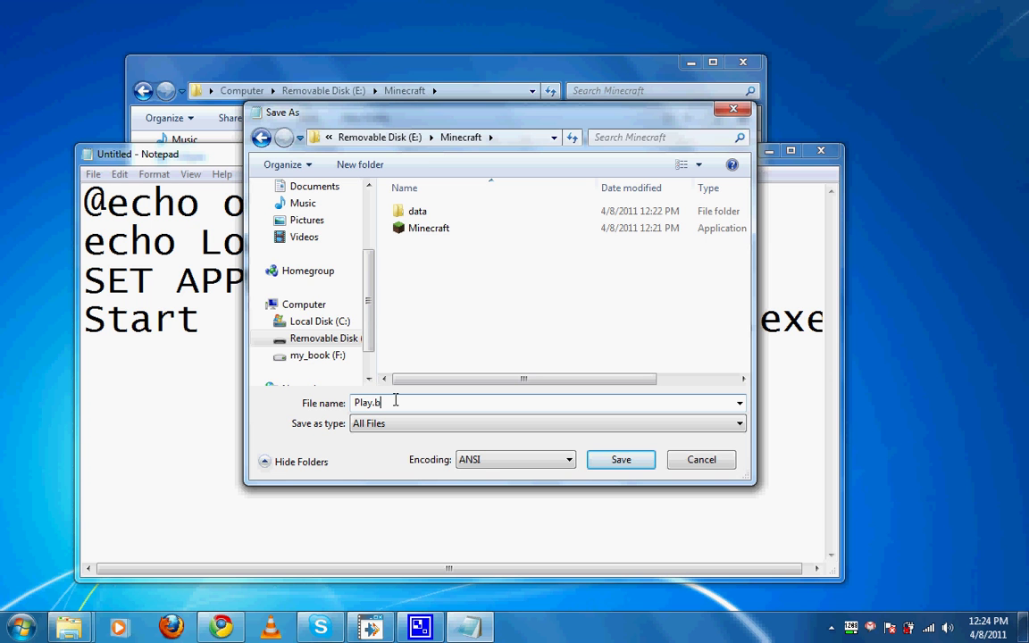
pyautogui.press('Return')
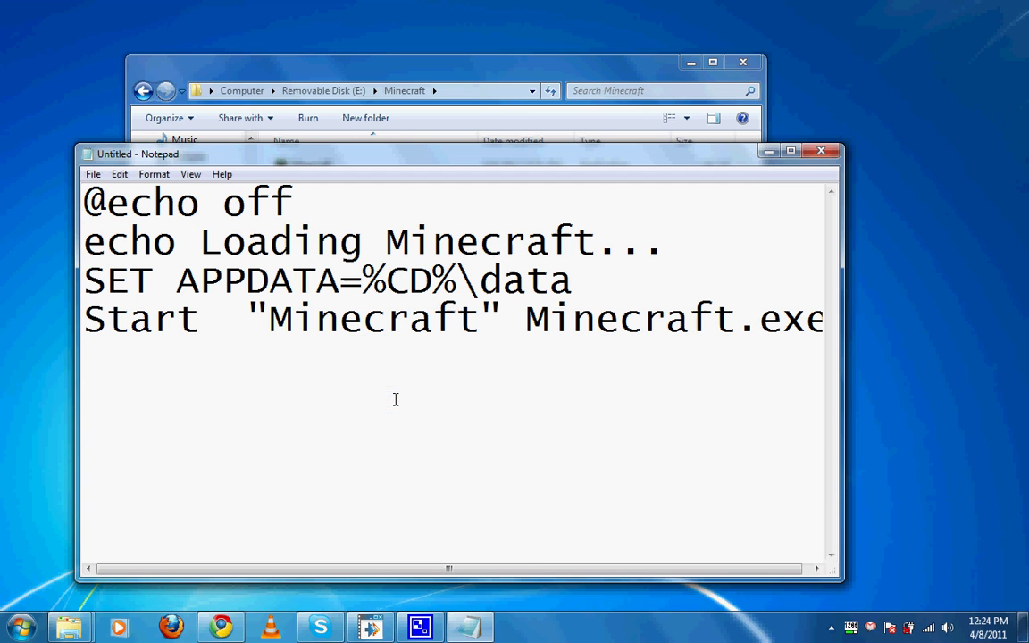
# Step: Close the saved script in Notepad to get back to the Minecraft folder
pyautogui.moveTo(317, 281); pyautogui.dragTo(386, 282)
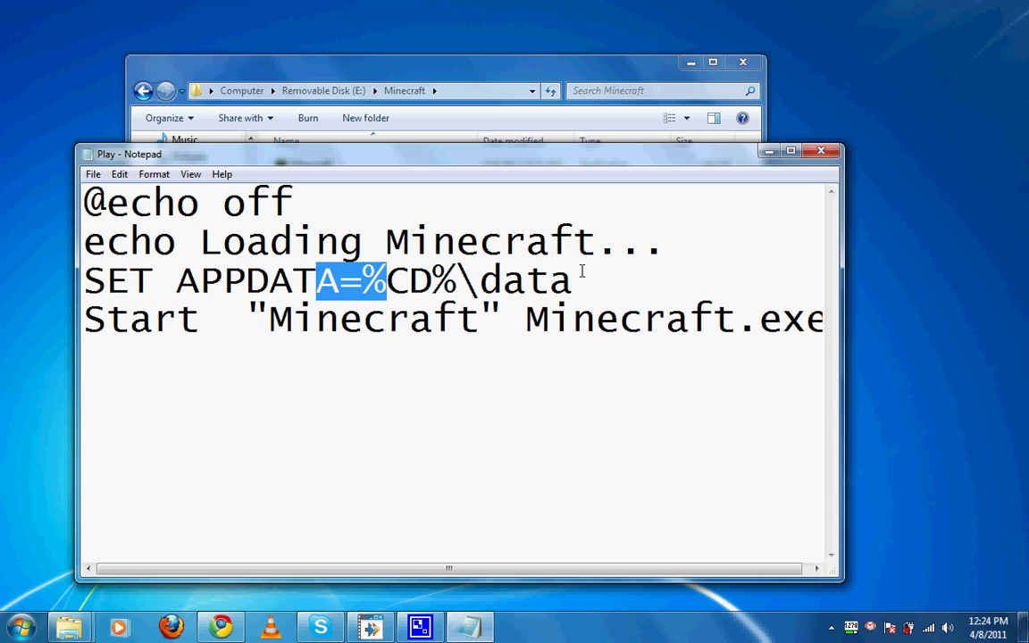
pyautogui.moveTo(664, 256); pyautogui.dragTo(206, 240)
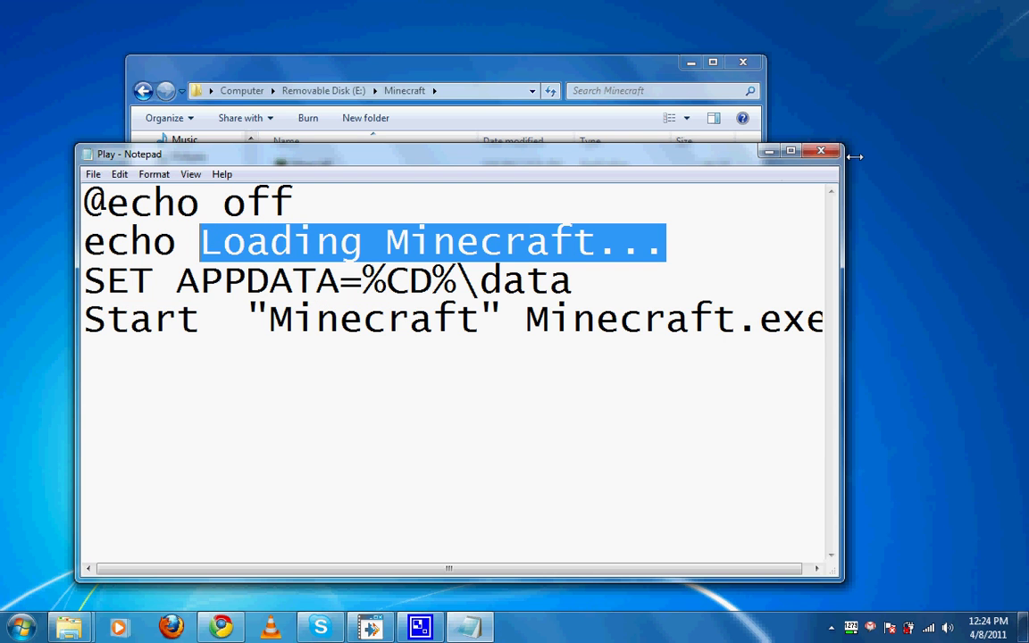
pyautogui.click(822, 153)
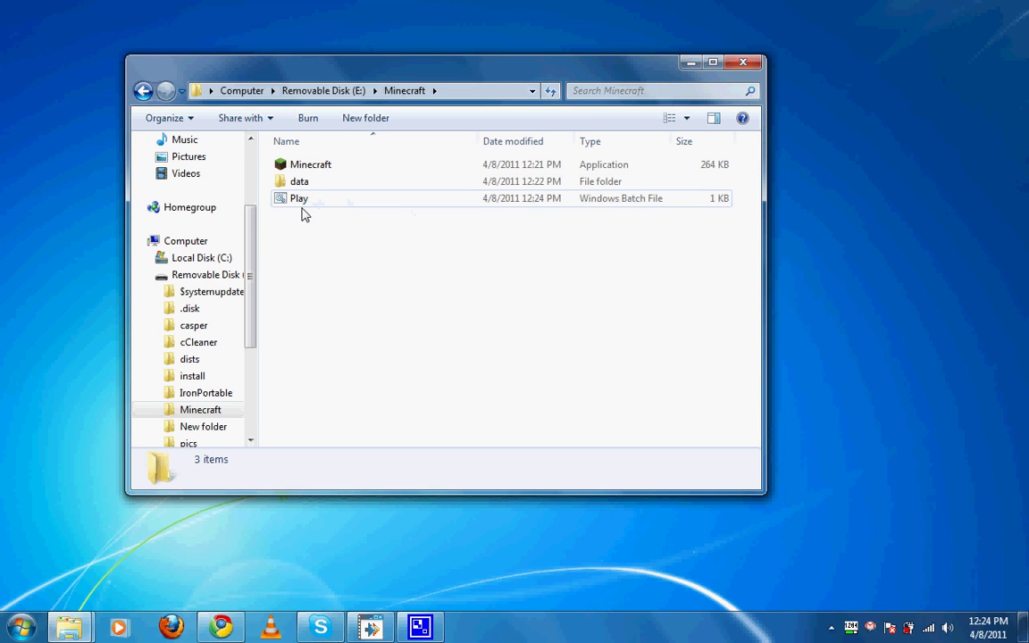
# Step: Run the Minecraft application directly, check the game location on disk in the launcher options, and close the launcher
pyautogui.click(327, 163)
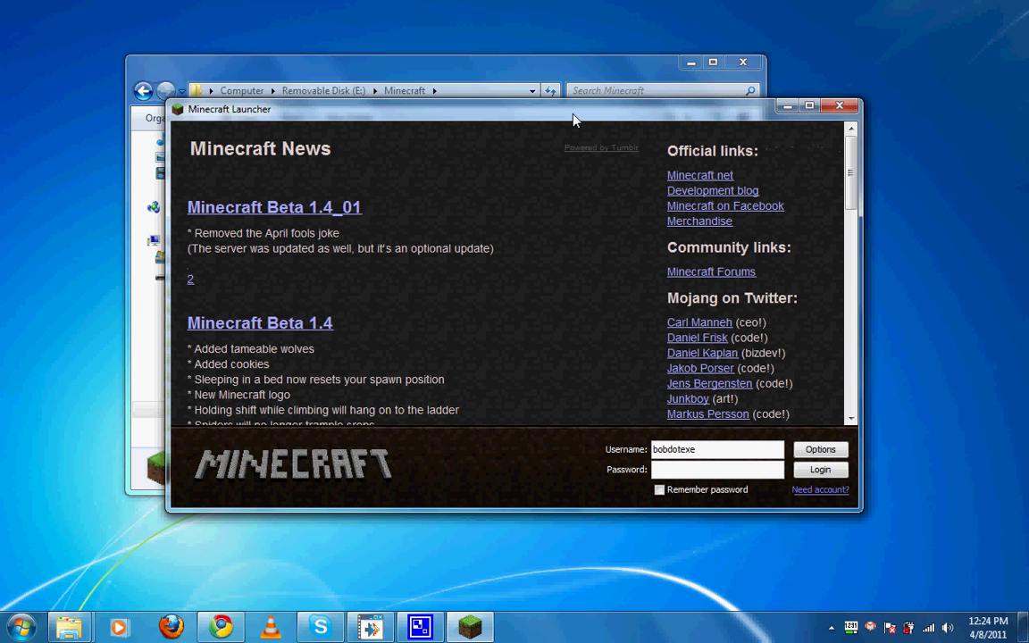
pyautogui.moveTo(575, 119); pyautogui.dragTo(495, 126)
pyautogui.scroll(-10, 493, 205)
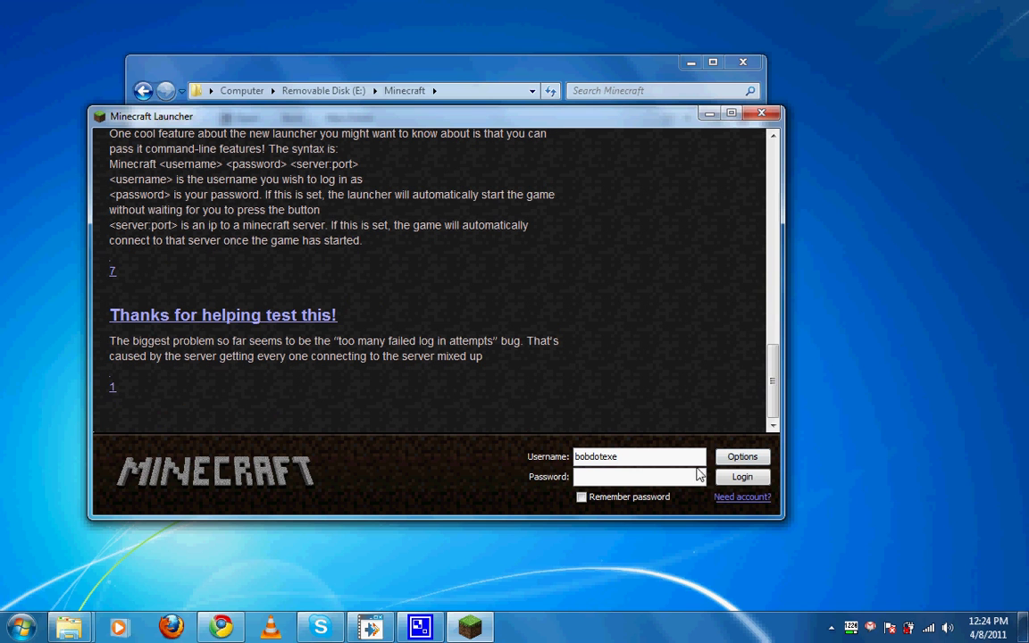
pyautogui.click(596, 478)
pyautogui.click(739, 462)
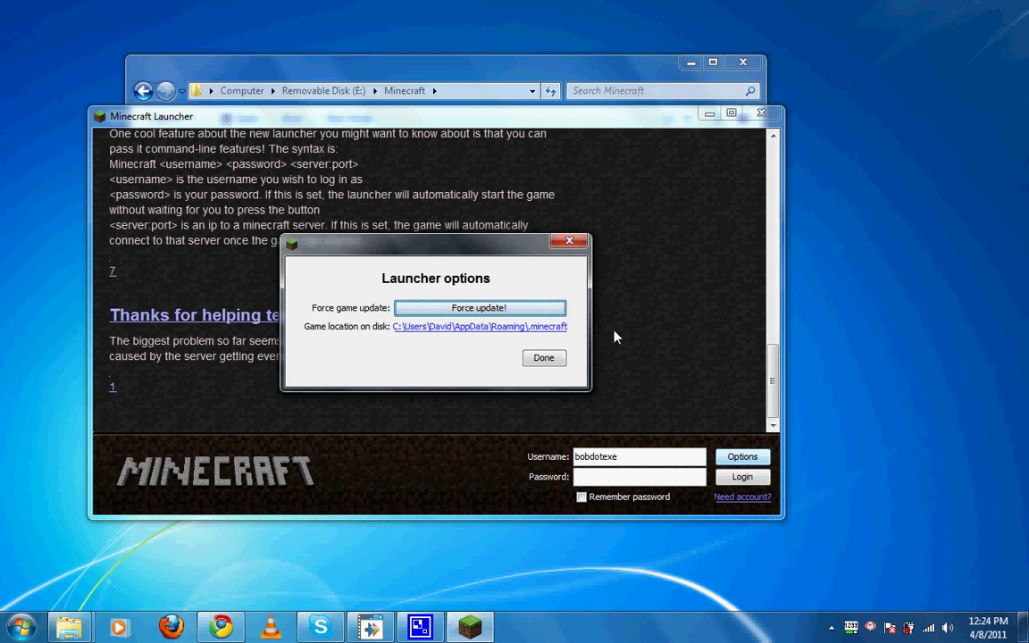
pyautogui.moveTo(464, 250); pyautogui.dragTo(767, 176)
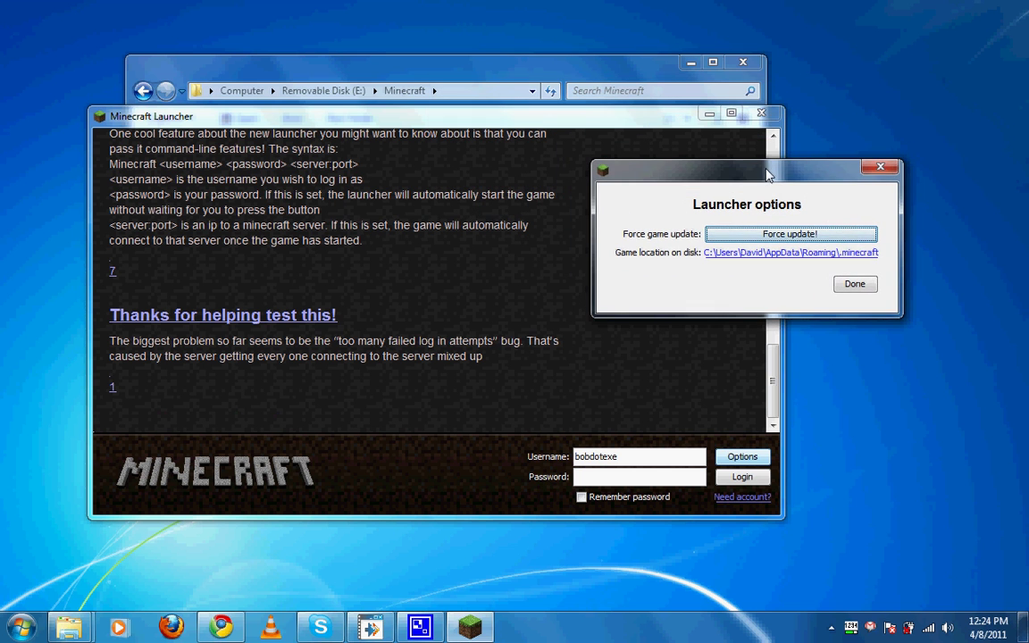
pyautogui.click(853, 286)
pyautogui.scroll(15, 491, 273)
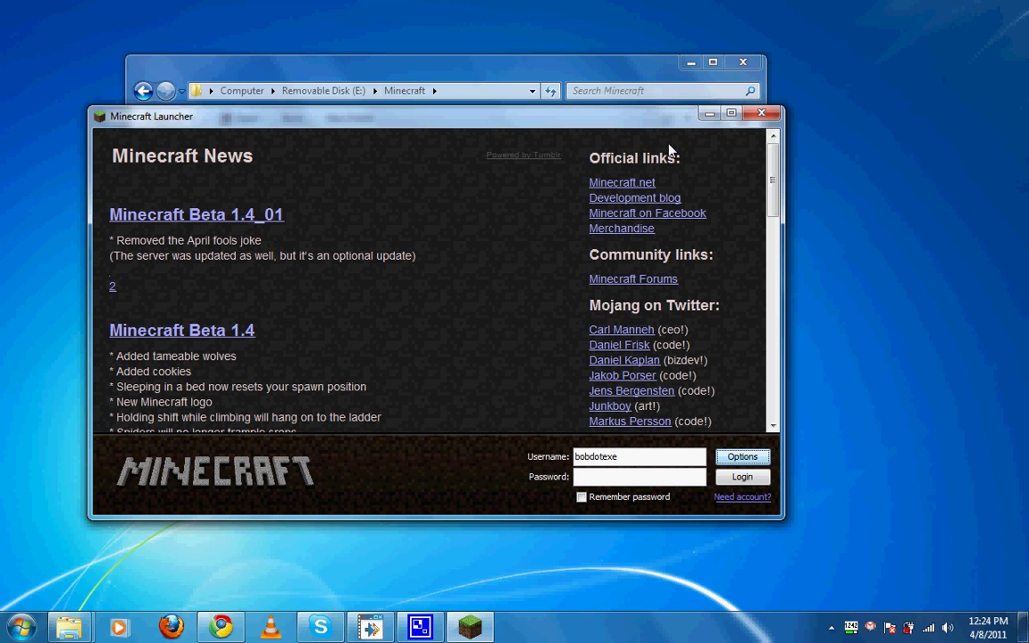
pyautogui.click(761, 116)
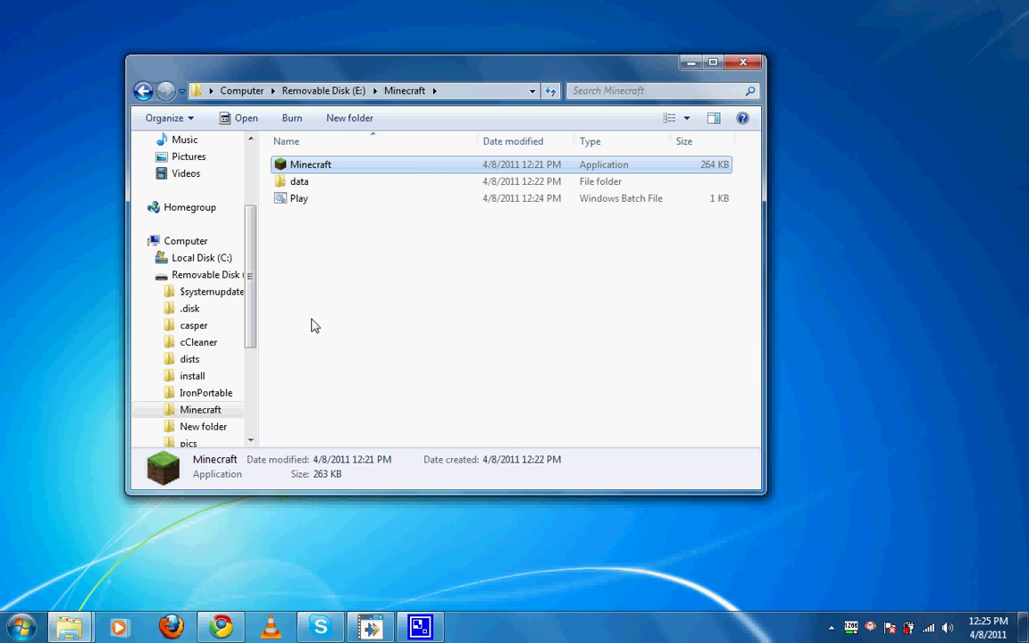
# Step: Run the Play batch file, check the game location on disk in the launcher options, and bring the Minecraft folder window forward
pyautogui.click(304, 204)
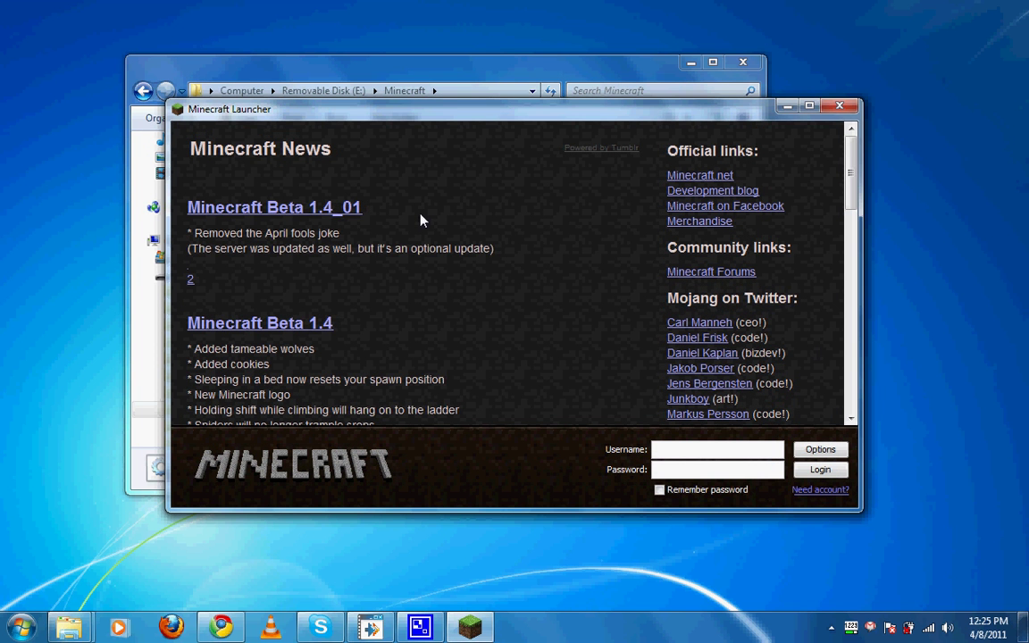
pyautogui.click(820, 449)
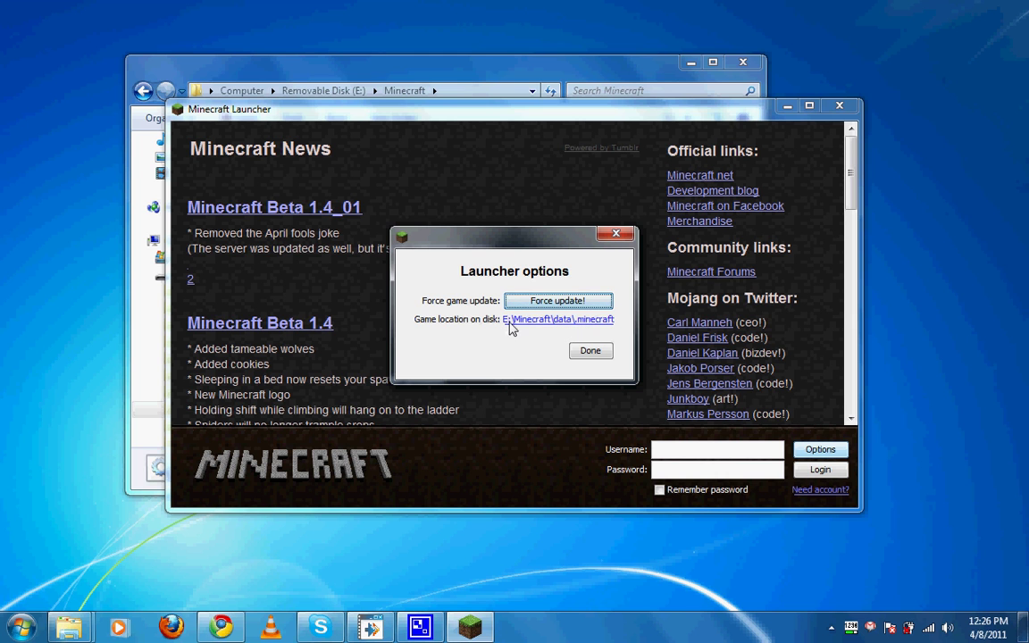
pyautogui.click(367, 70)
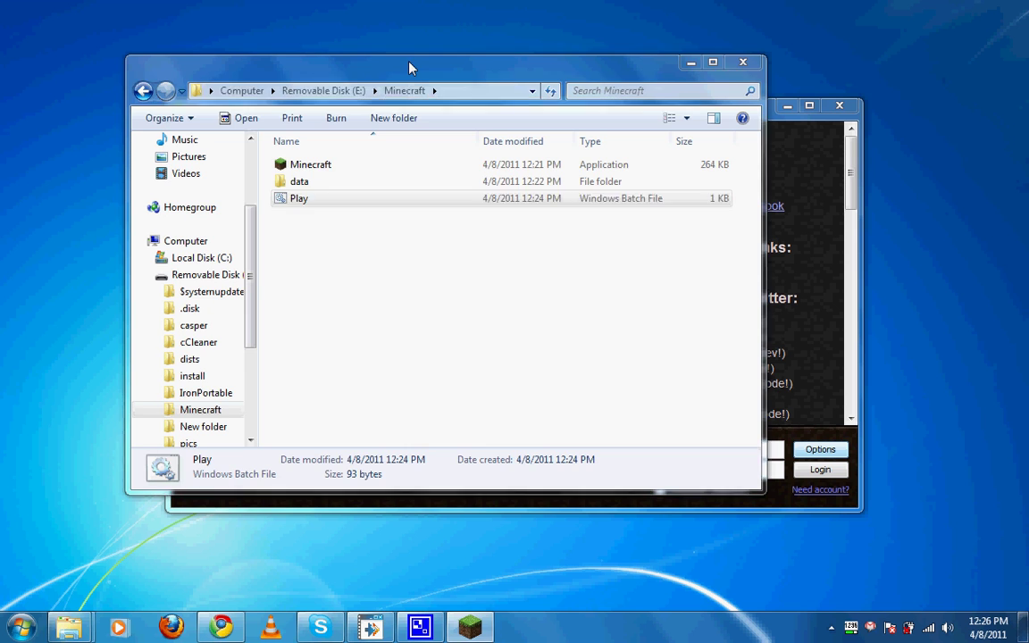
# Step: Bring the Minecraft launcher forward, dismiss its options, and close the launcher to get back to the Minecraft folder
pyautogui.click(310, 91)
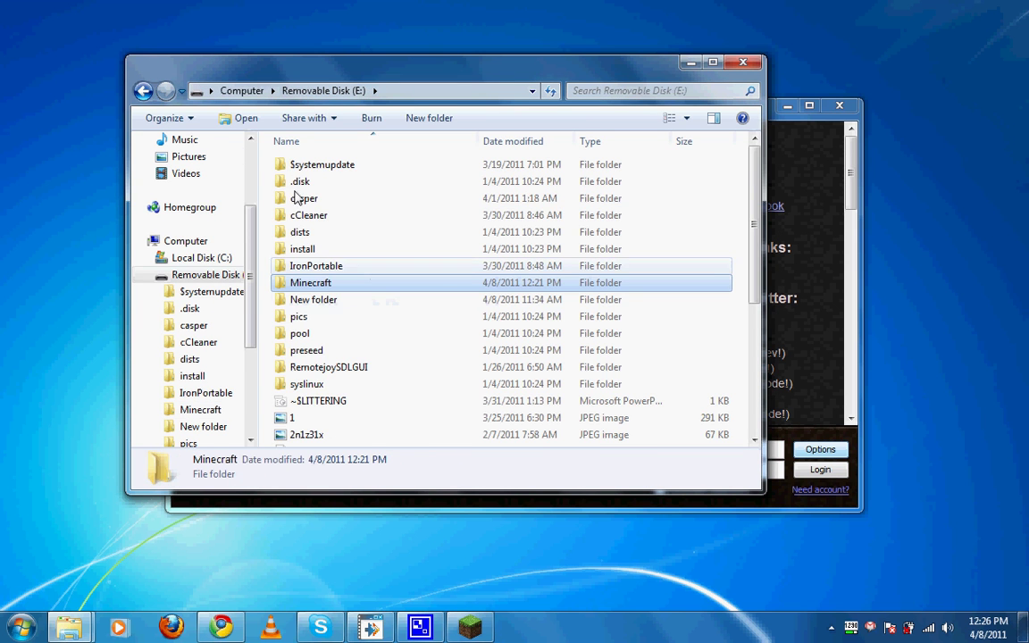
pyautogui.click(143, 90)
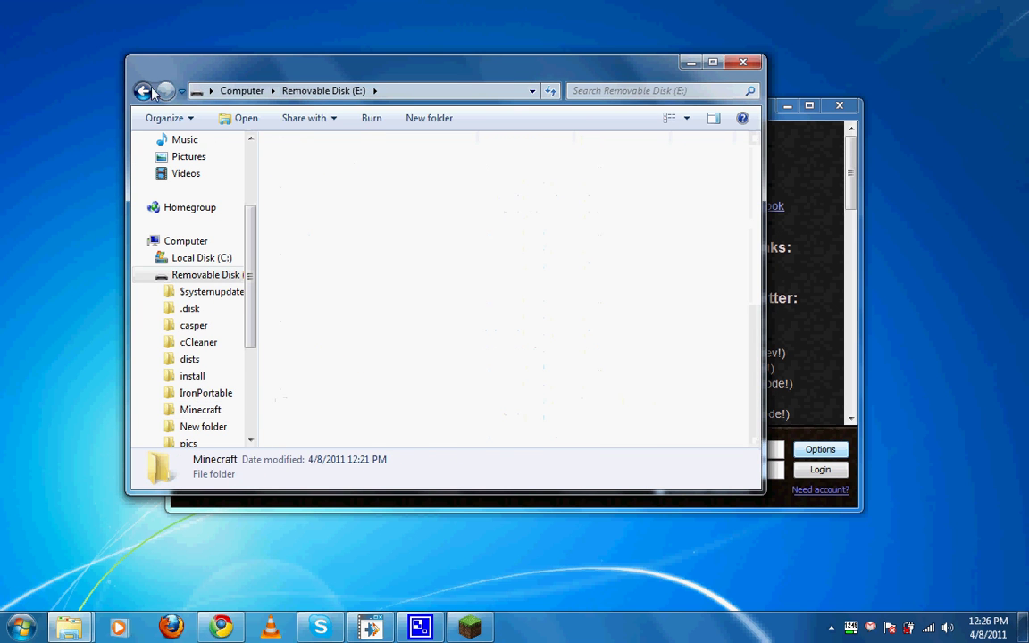
pyautogui.click(770, 126)
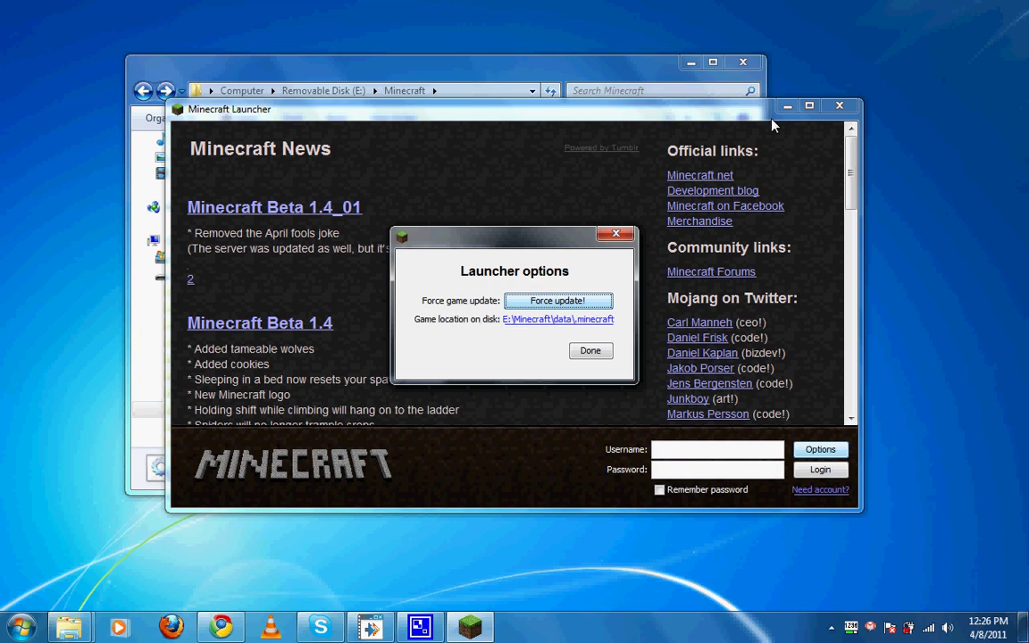
pyautogui.click(598, 354)
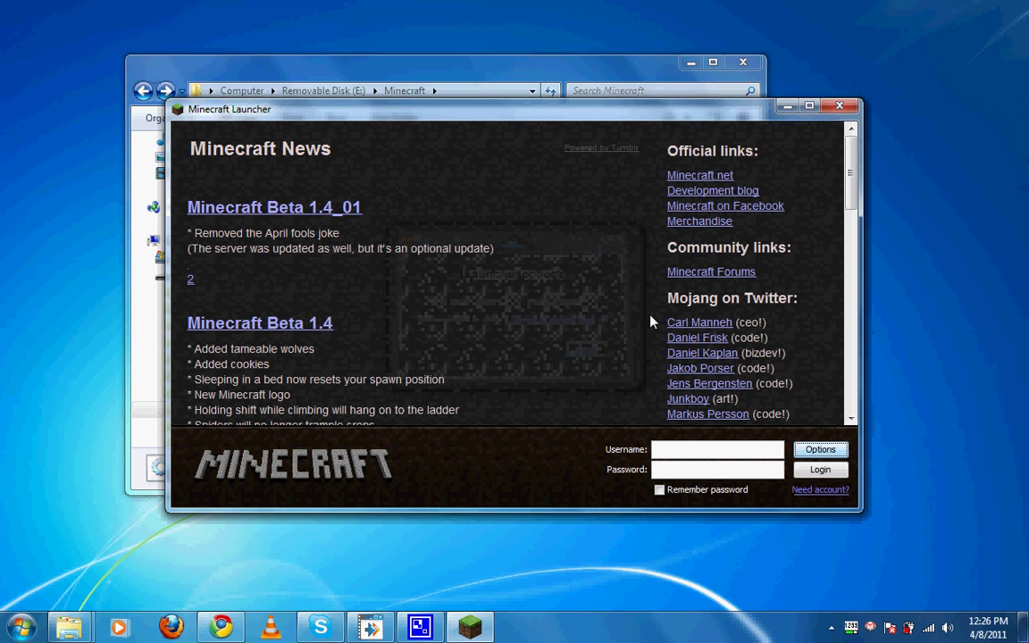
pyautogui.click(839, 106)
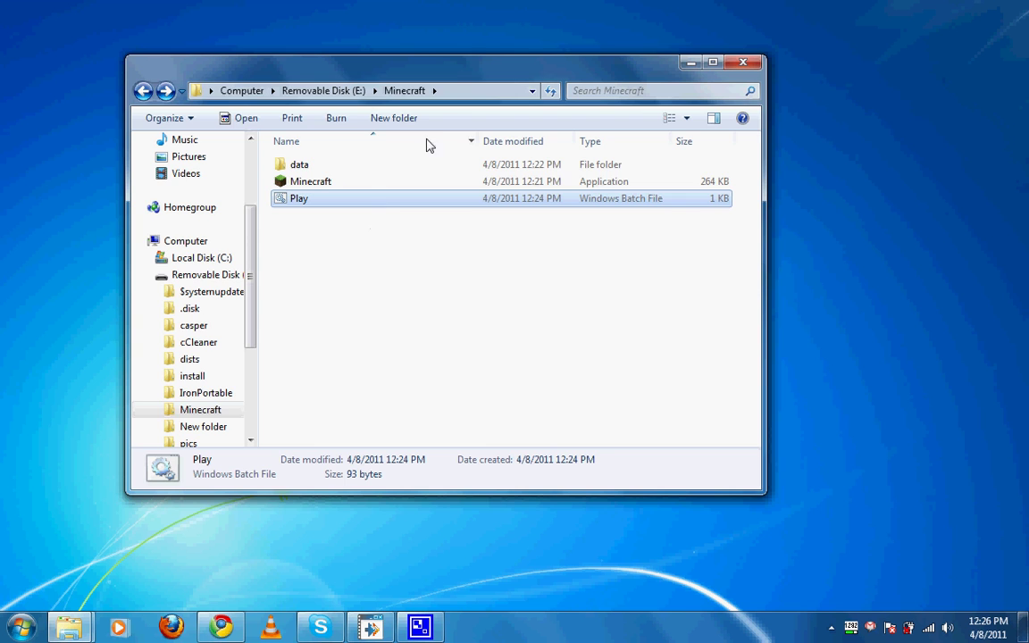
# Step: Run the Minecraft application directly and open its game location on disk from the launcher options
pyautogui.moveTo(481, 77); pyautogui.dragTo(635, 92)
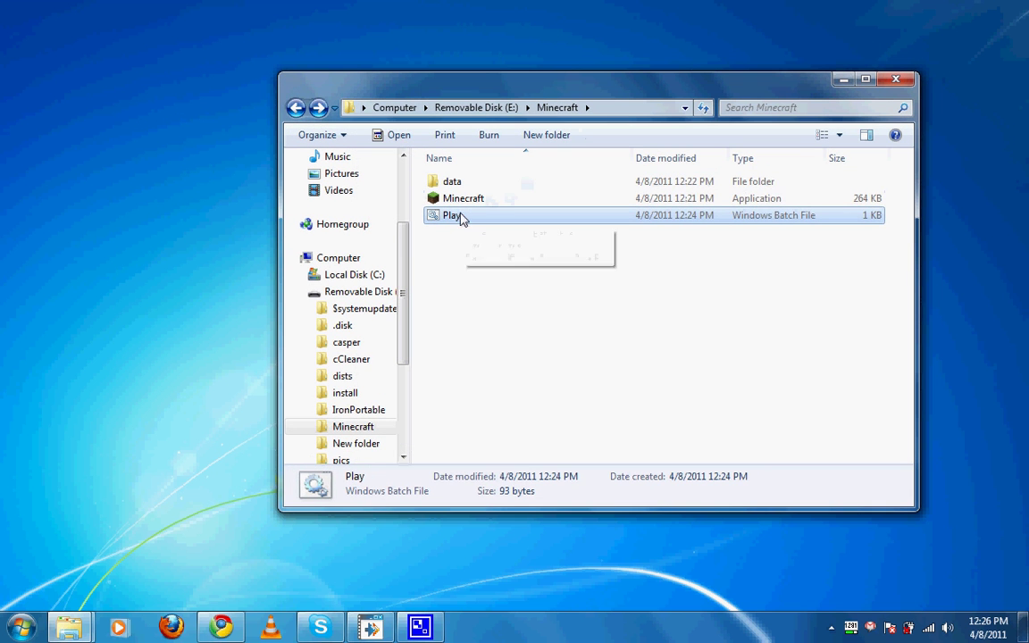
pyautogui.click(464, 200)
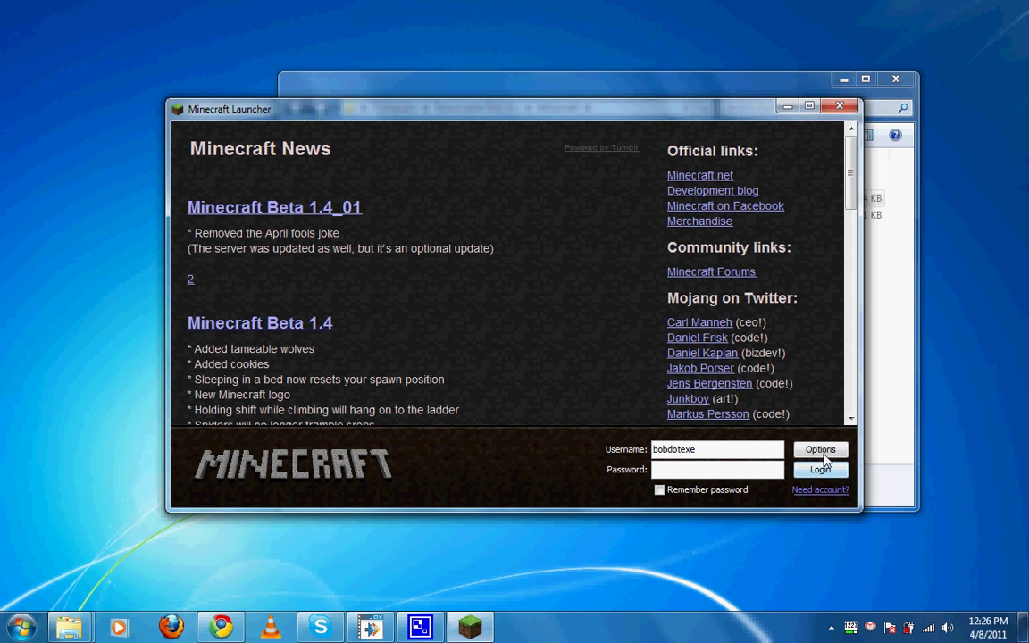
pyautogui.click(821, 452)
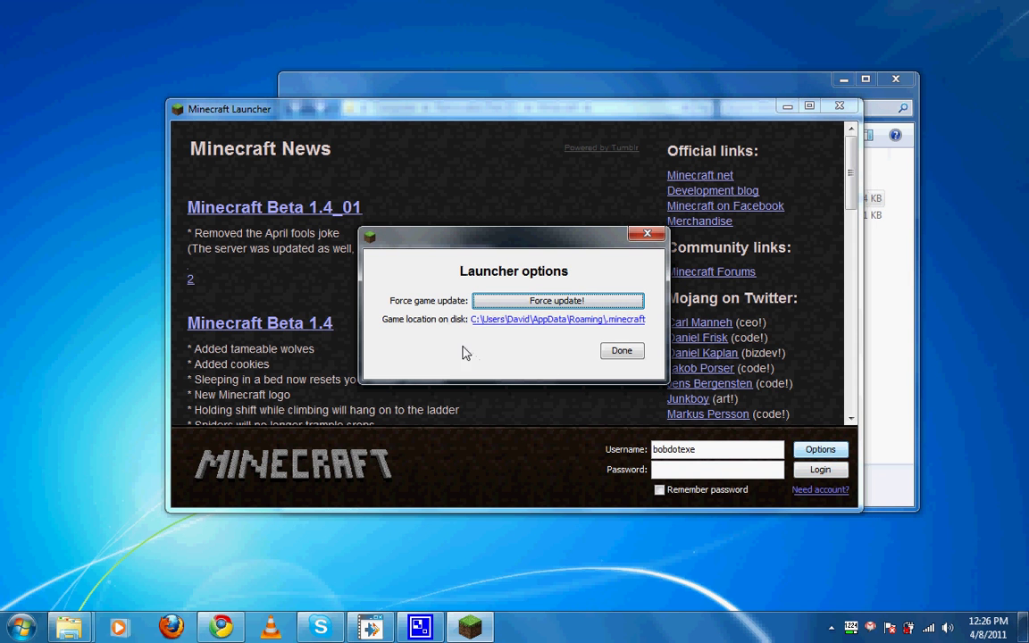
pyautogui.click(488, 322)
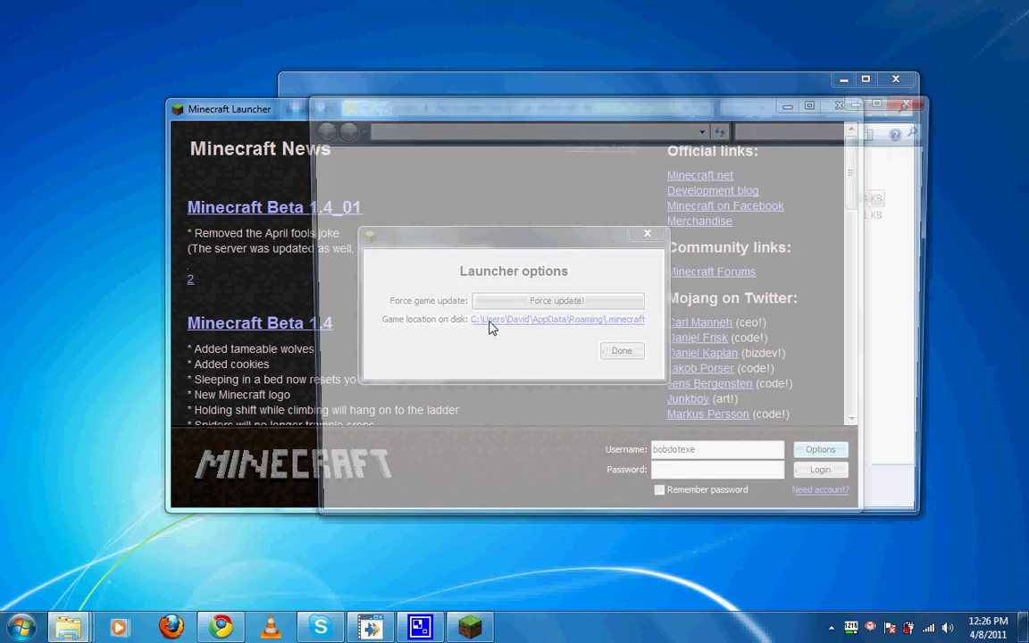
# Step: Move the opened .minecraft folder window aside and close the launcher options and the launcher
pyautogui.moveTo(567, 92); pyautogui.dragTo(714, 142)
pyautogui.click(385, 290)
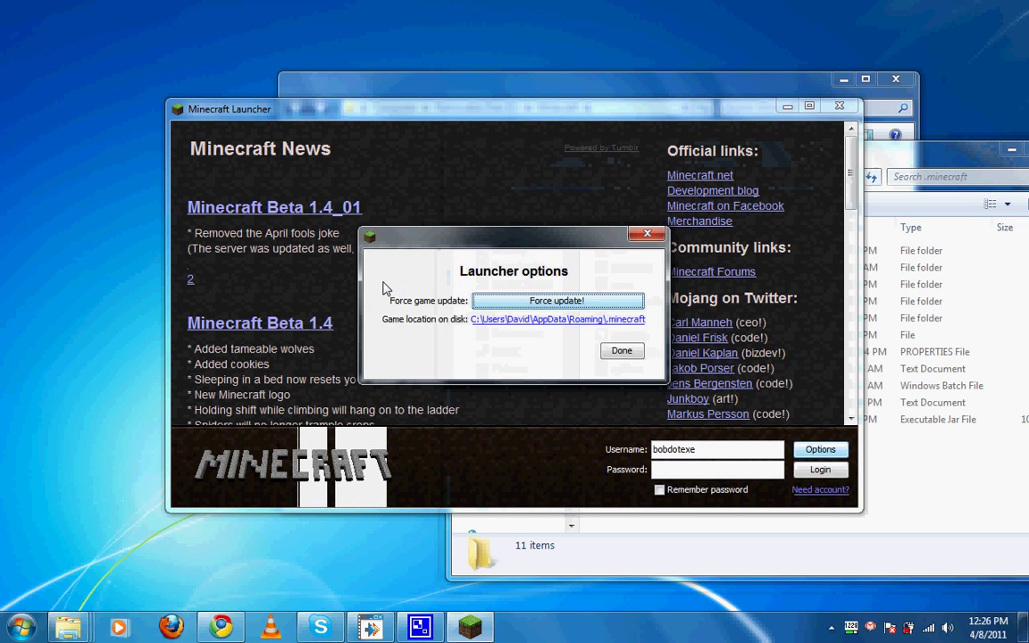
pyautogui.click(620, 351)
pyautogui.click(840, 107)
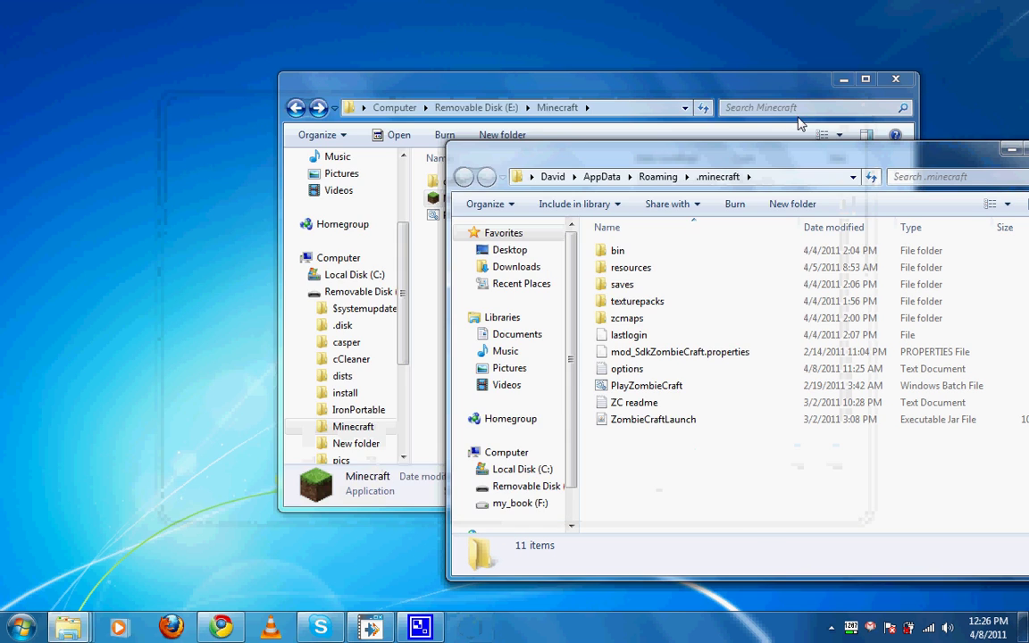
# Step: Place the USB drive's Minecraft window beside the AppData one and open its data\.minecraft folder
pyautogui.moveTo(470, 80); pyautogui.dragTo(232, 96)
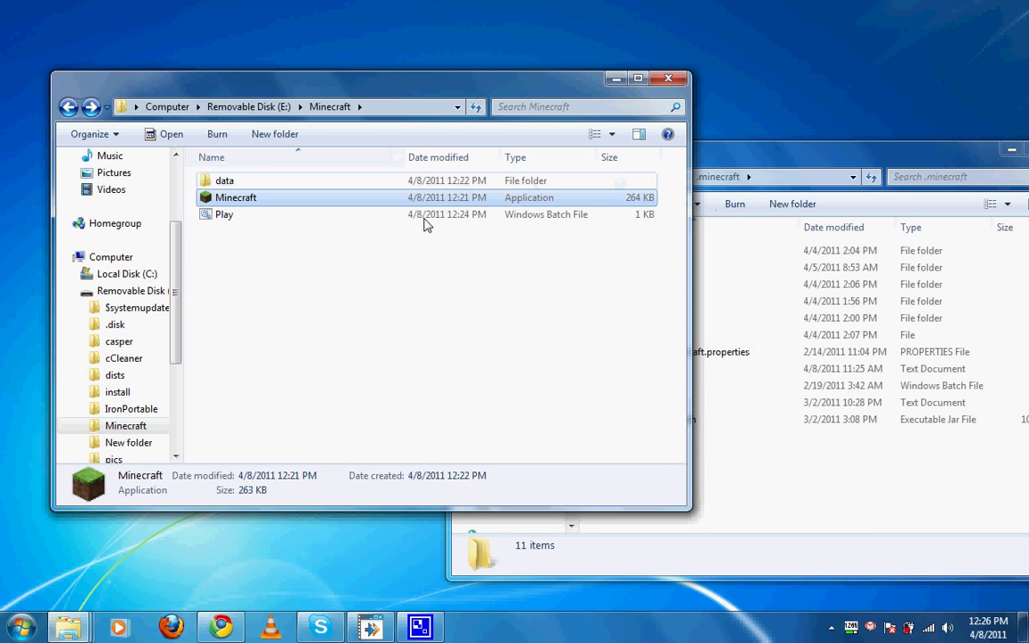
pyautogui.click(228, 216)
pyautogui.click(236, 204)
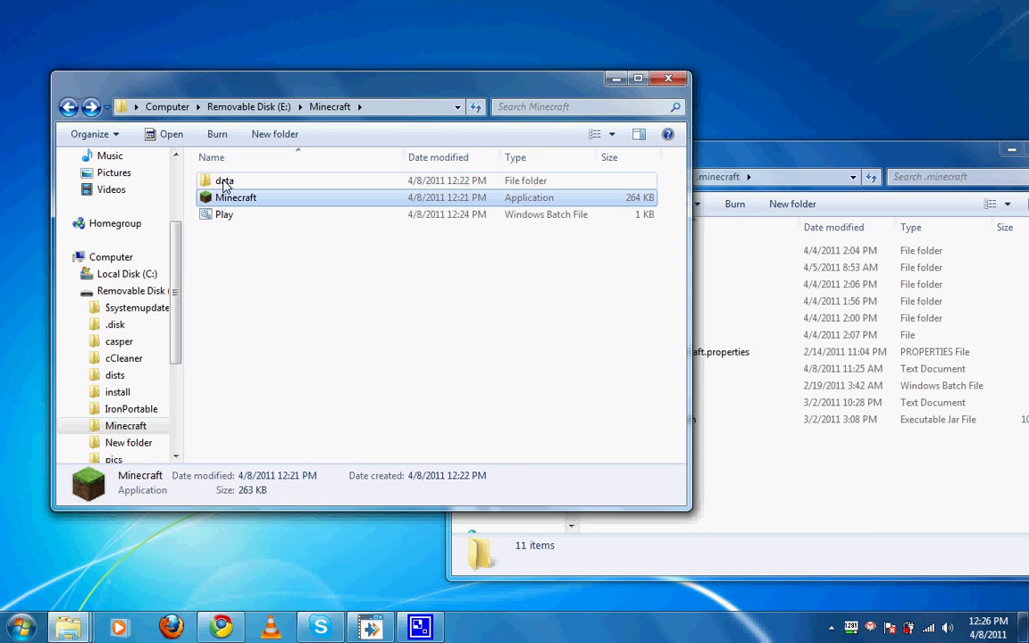
pyautogui.doubleClick(224, 181)
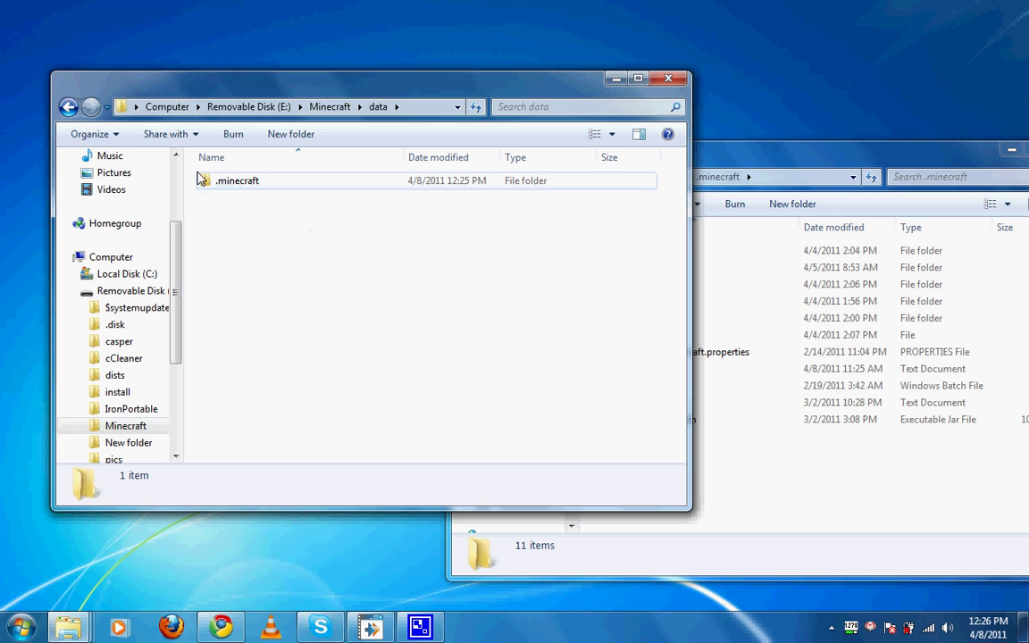
pyautogui.doubleClick(234, 183)
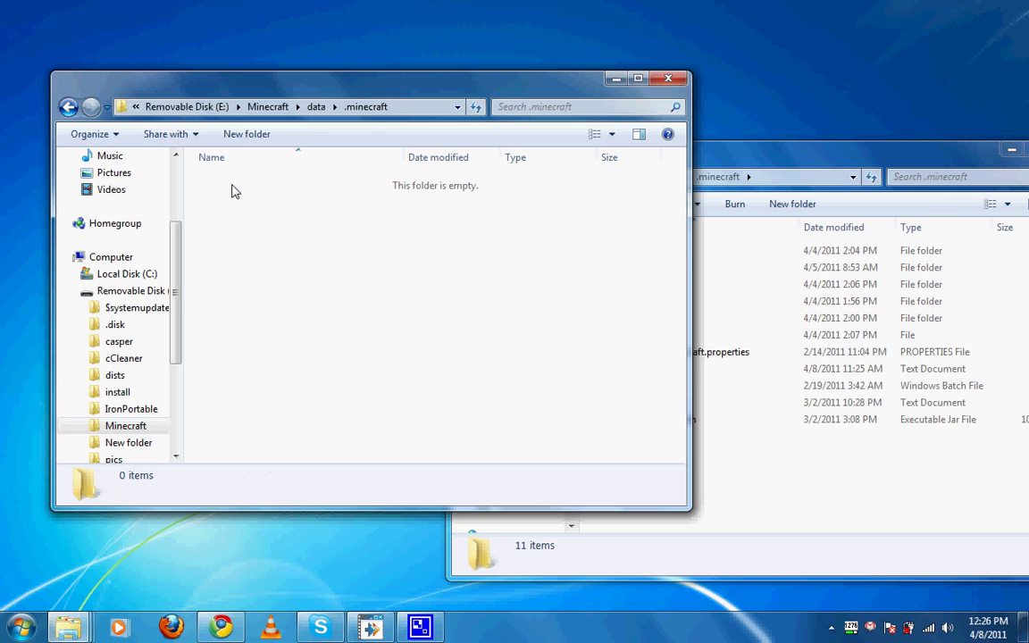
# Step: Copy everything from the AppData .minecraft folder into E:\Minecraft\data\.minecraft and let the transfer finish
pyautogui.click(813, 487)
pyautogui.moveTo(688, 516); pyautogui.dragTo(591, 223)
pyautogui.rightClick(637, 292)
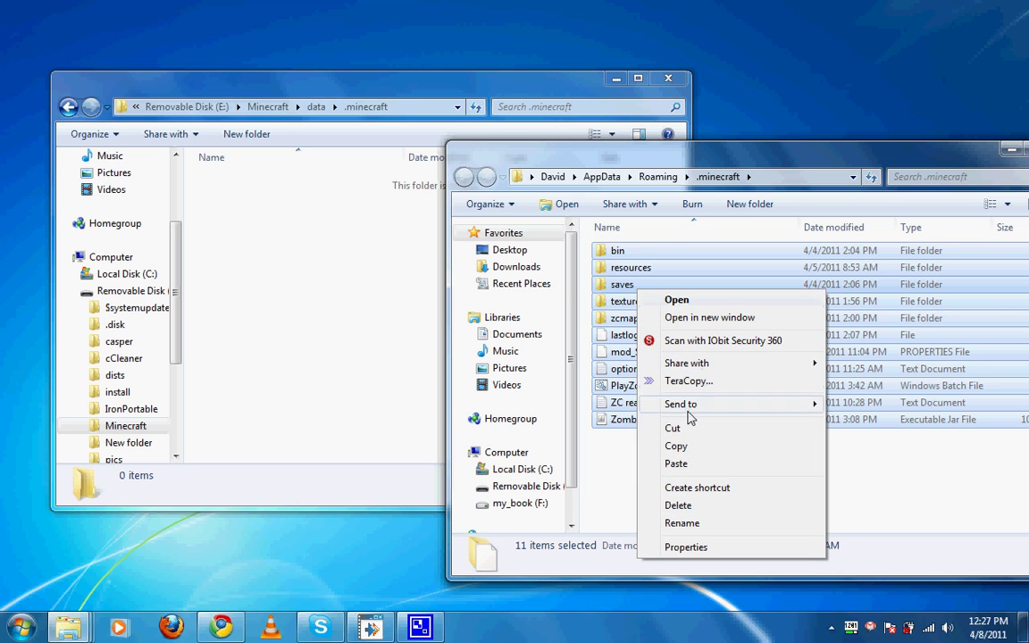
pyautogui.click(676, 447)
pyautogui.click(399, 358)
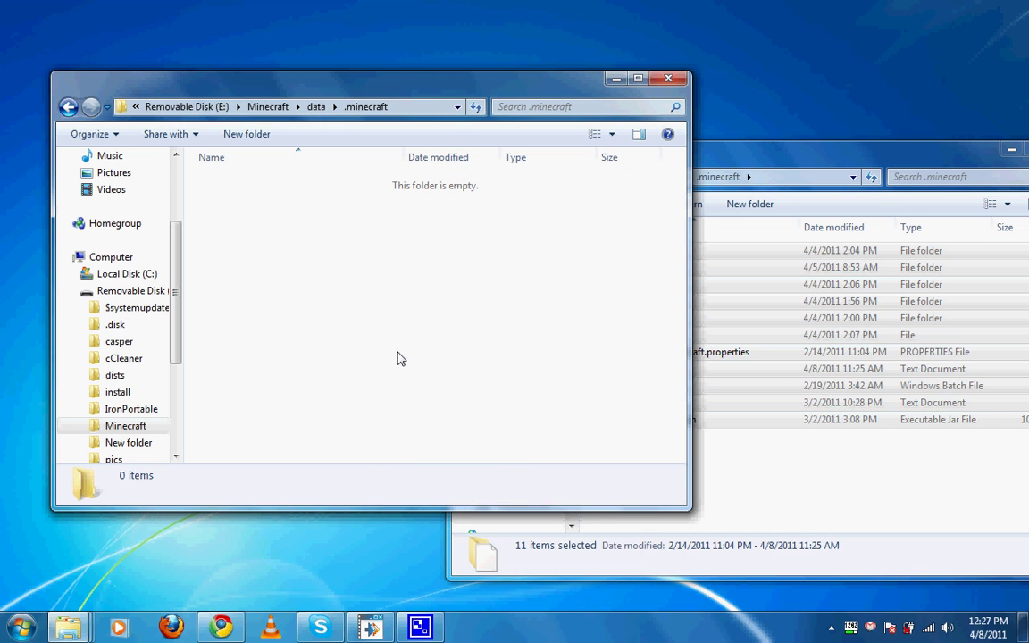
pyautogui.rightClick(399, 358)
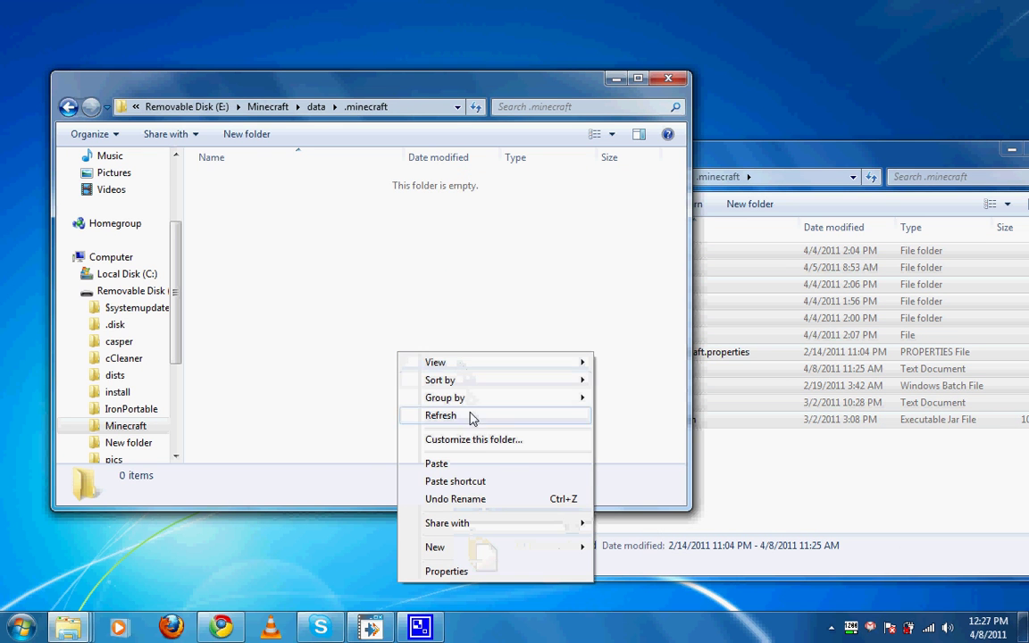
pyautogui.click(446, 466)
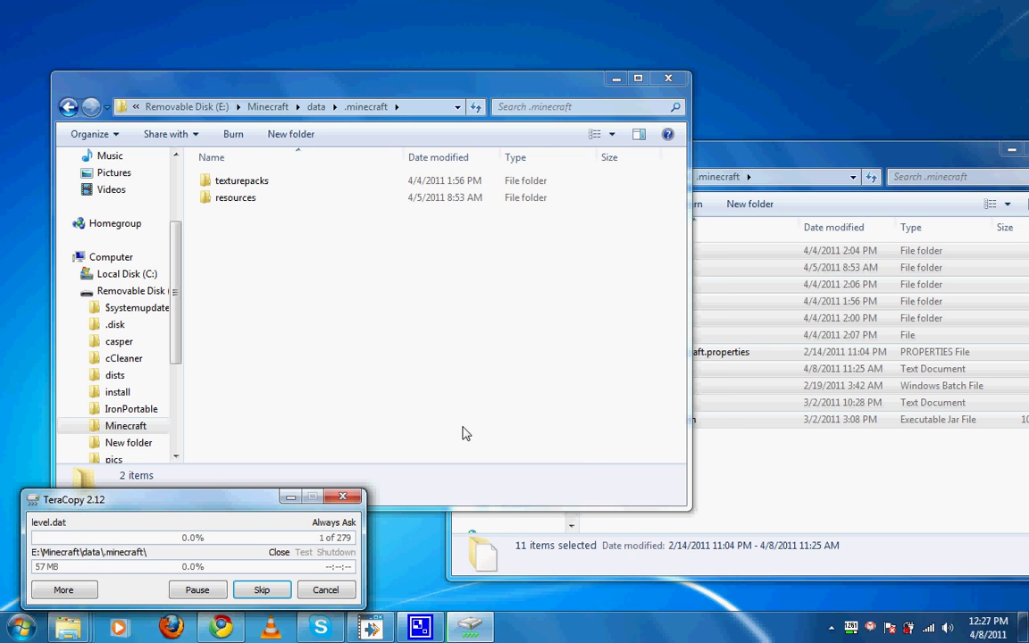
pyautogui.moveTo(205, 501); pyautogui.dragTo(708, 69)
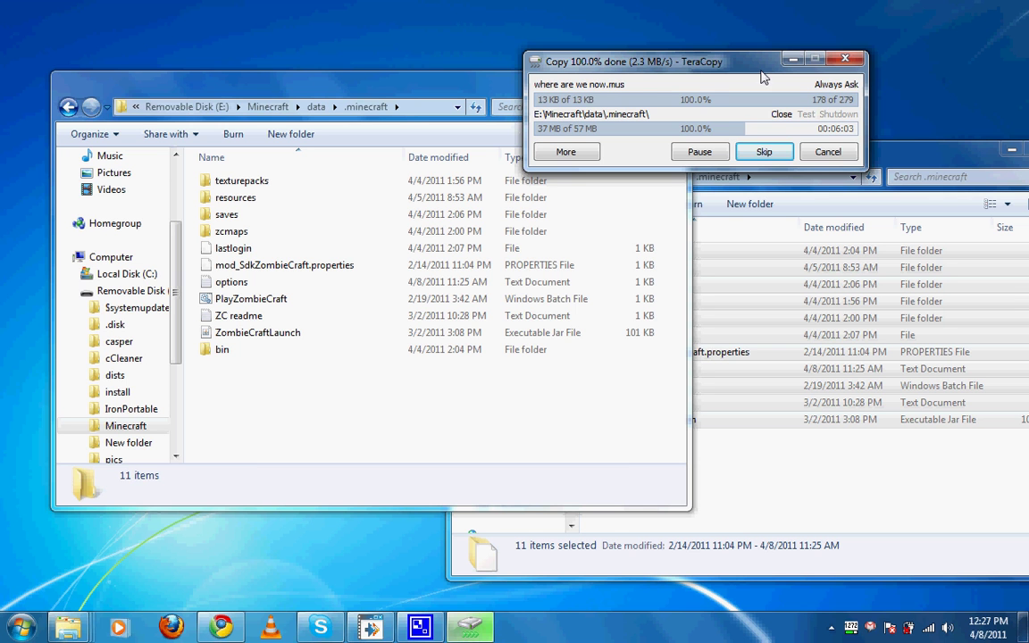
pyautogui.moveTo(680, 61); pyautogui.dragTo(292, 461)
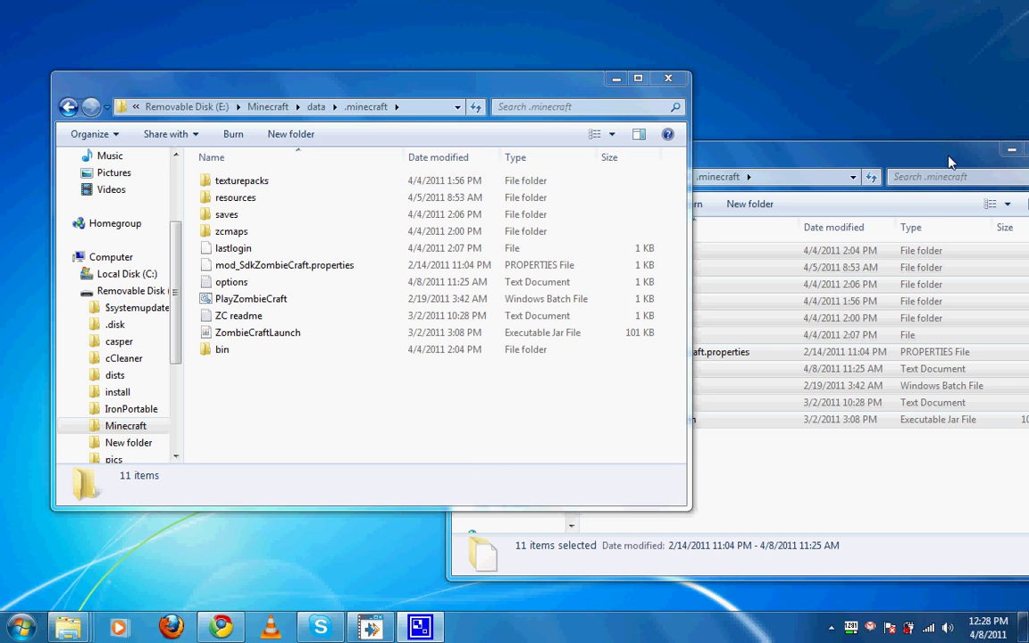
# Step: Close the AppData .minecraft folder window and return to the Minecraft folder on the USB drive
pyautogui.click(924, 161)
pyautogui.moveTo(924, 161); pyautogui.dragTo(678, 193)
pyautogui.click(818, 185)
pyautogui.click(255, 107)
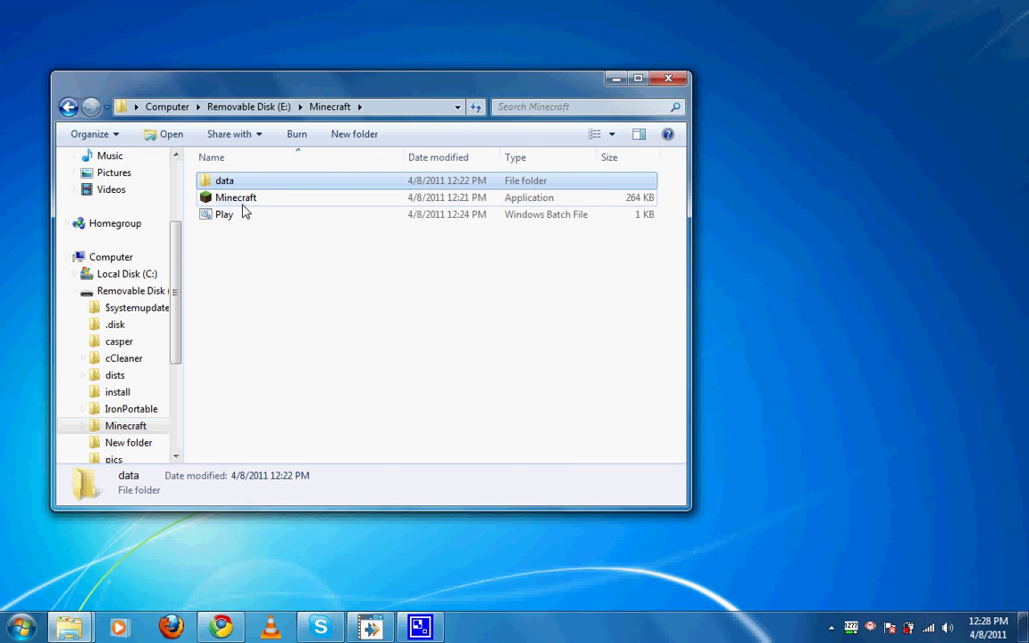
# Step: Run the Play batch file, check the game location in the launcher options, and move the launcher window aside
pyautogui.click(229, 217)
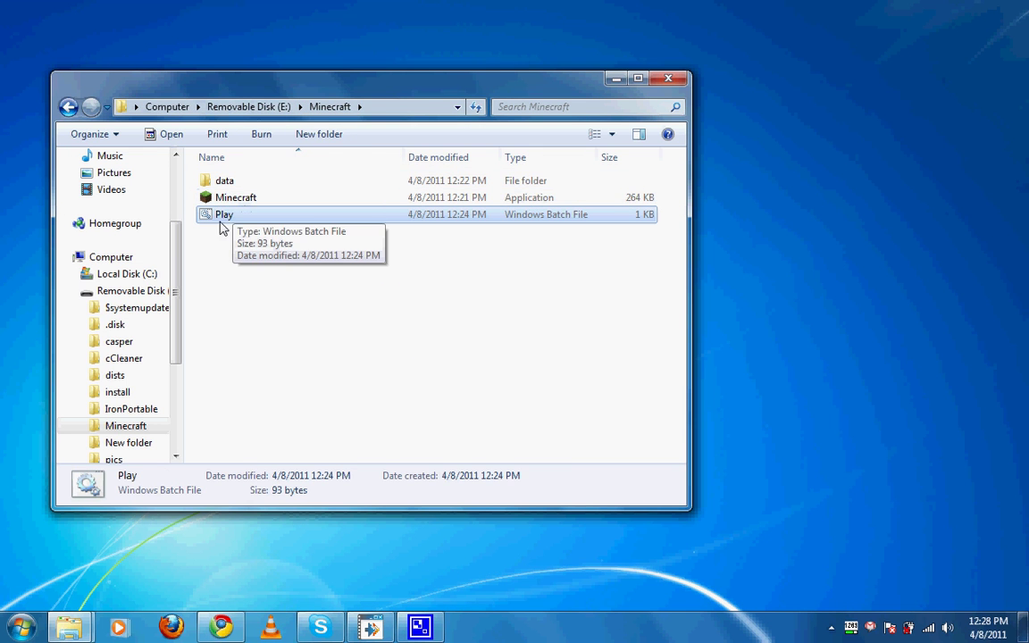
pyautogui.doubleClick(222, 217)
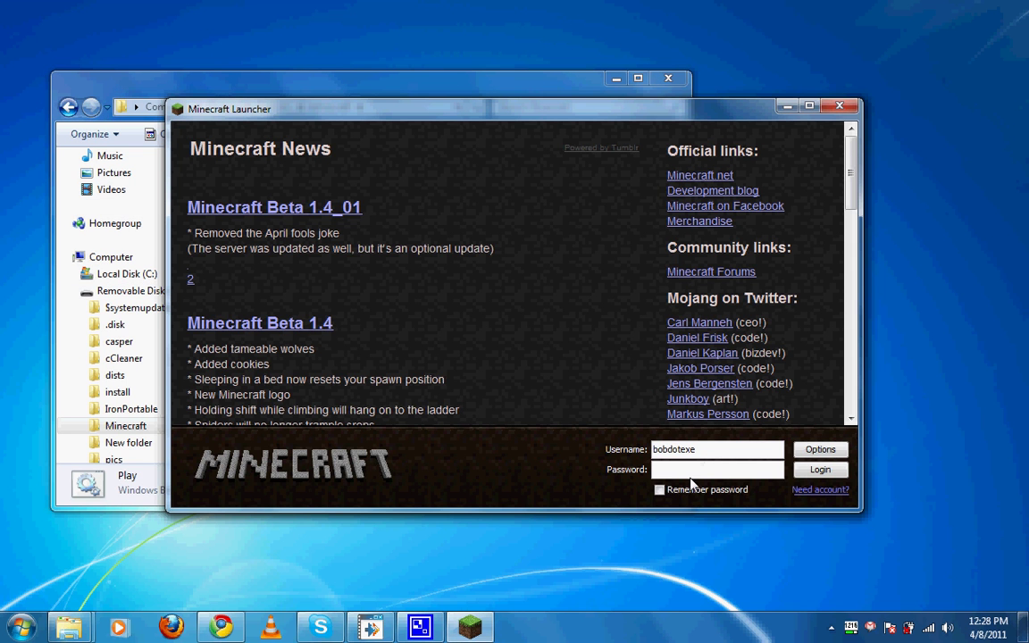
pyautogui.click(818, 451)
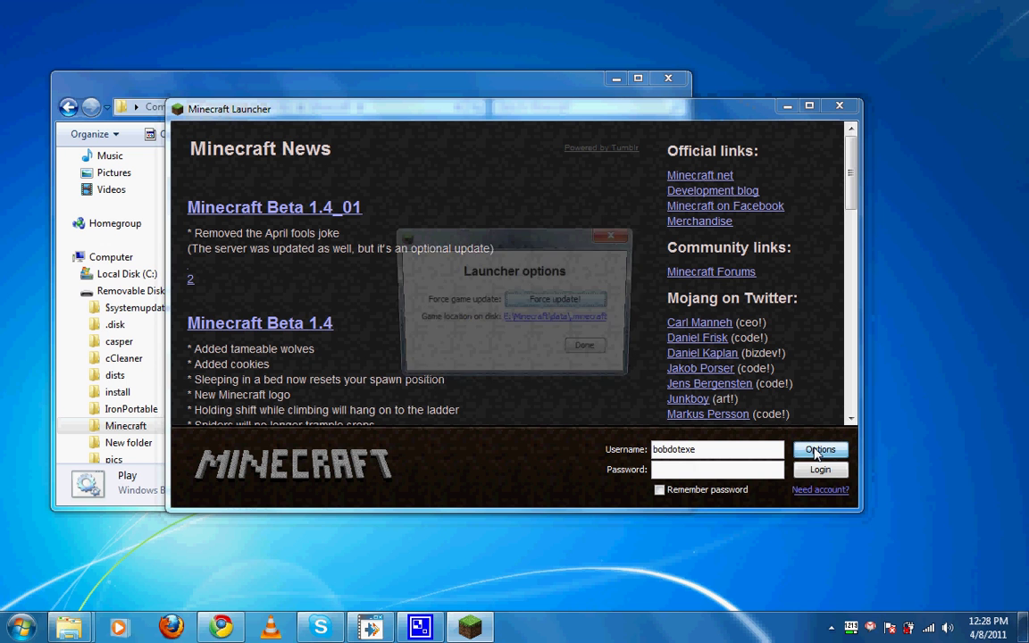
pyautogui.click(590, 351)
pyautogui.moveTo(573, 117); pyautogui.dragTo(962, 150)
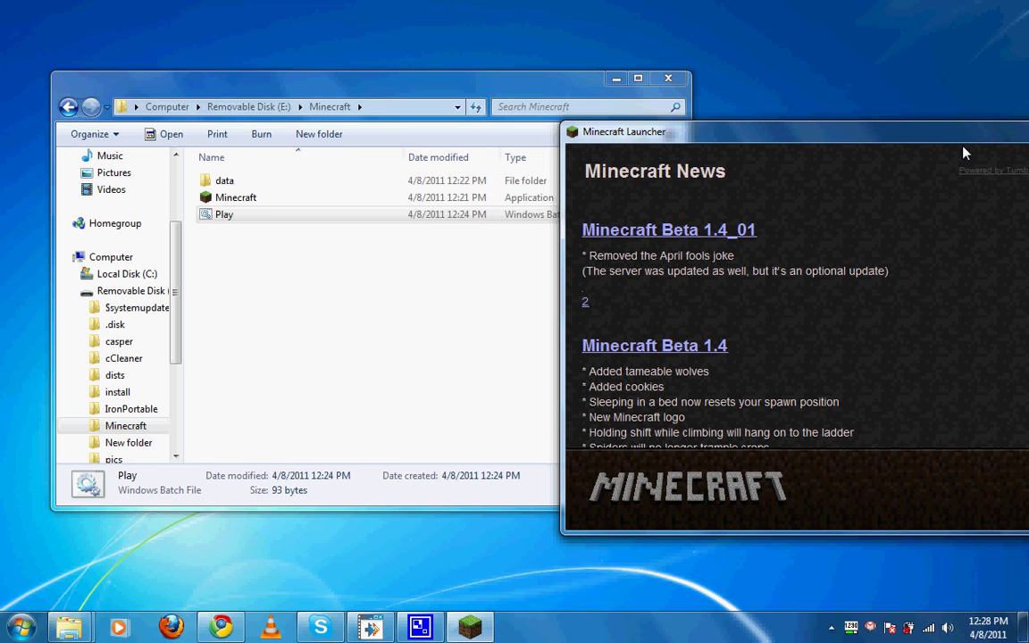
# Step: Log in from the launcher and load the saved single-player world New World
pyautogui.press('Return')
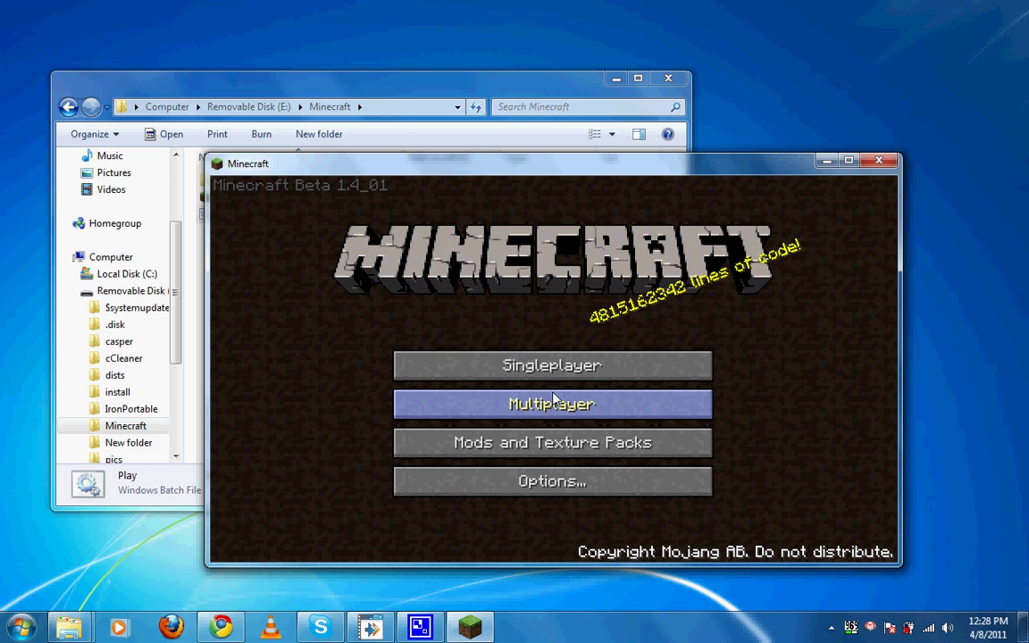
pyautogui.click(487, 366)
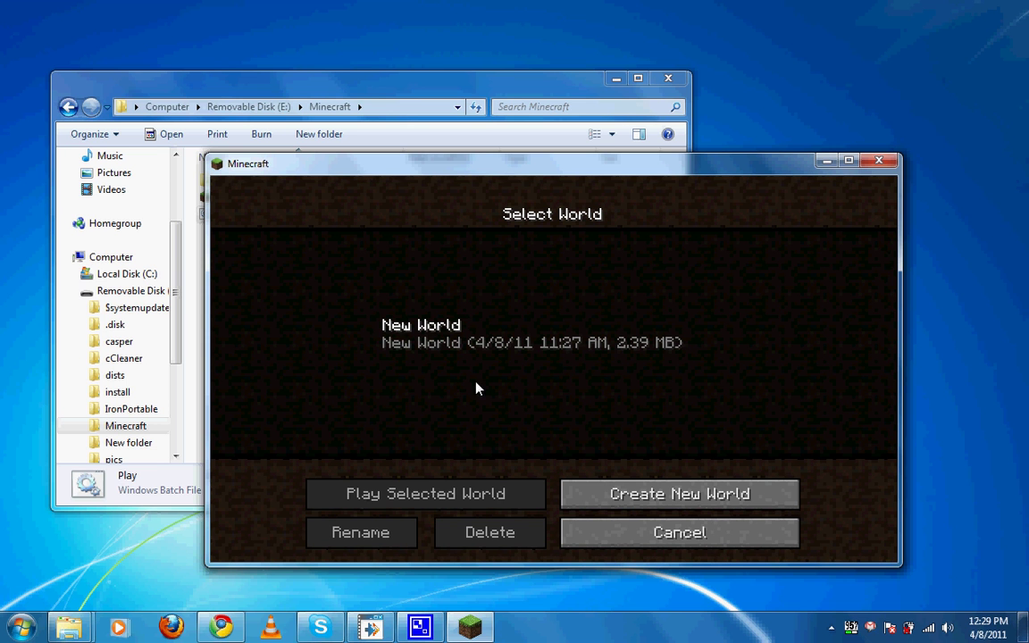
pyautogui.click(406, 341)
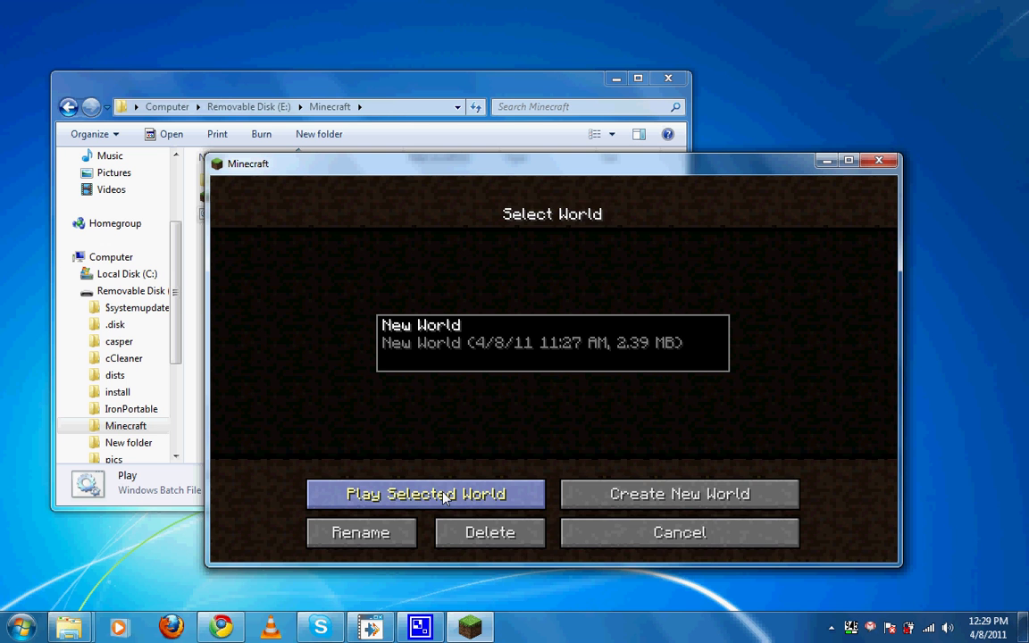
pyautogui.click(444, 496)
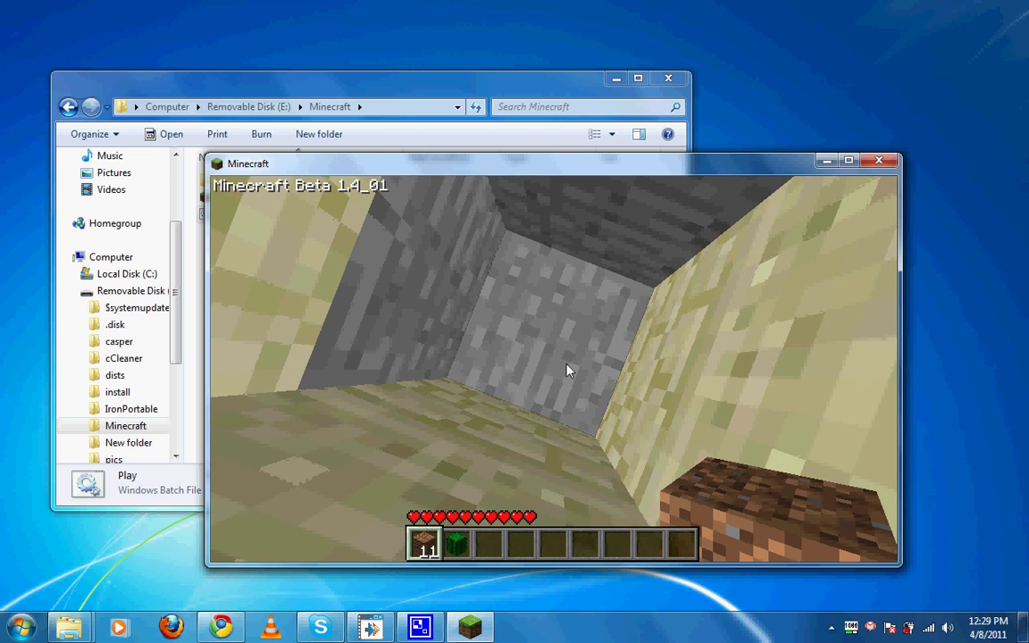
# Step: Stack dirt blocks underfoot to climb up out of the sand pit
pyautogui.rightClick(554, 373)
pyautogui.rightClick(553, 373)
pyautogui.rightClick(554, 372)
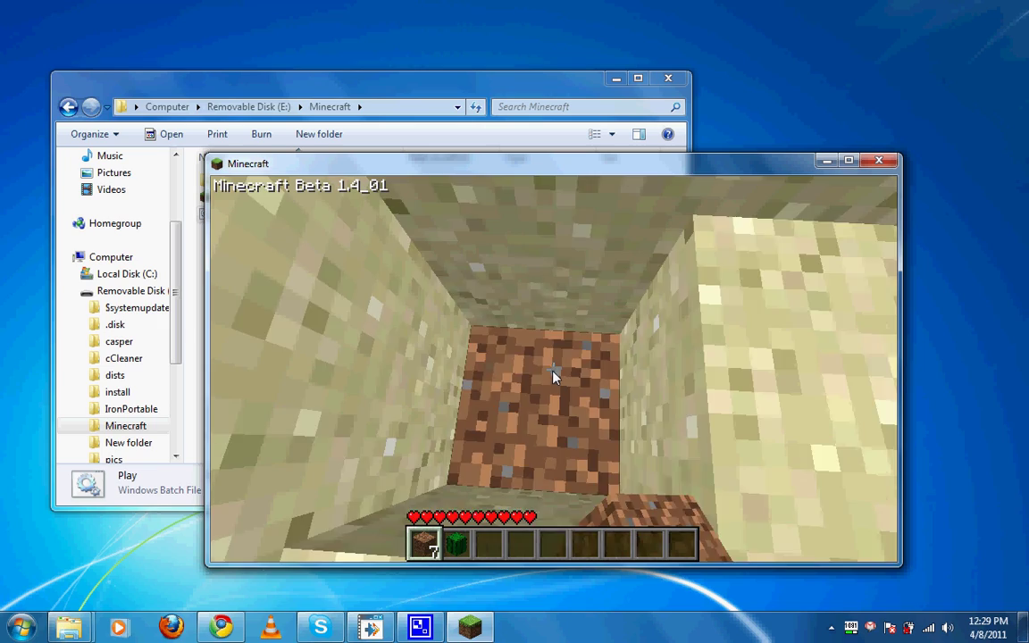
pyautogui.rightClick(554, 372)
pyautogui.rightClick(554, 373)
pyautogui.rightClick(554, 373)
pyautogui.rightClick(553, 373)
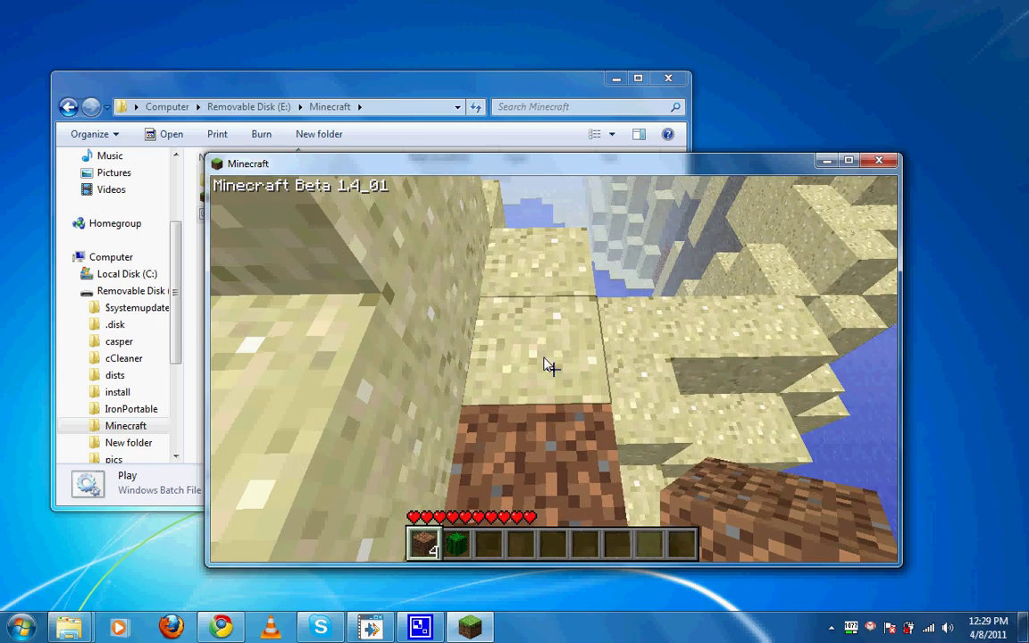
# Step: Walk forward down the sand slope and into the water
pyautogui.press('w')
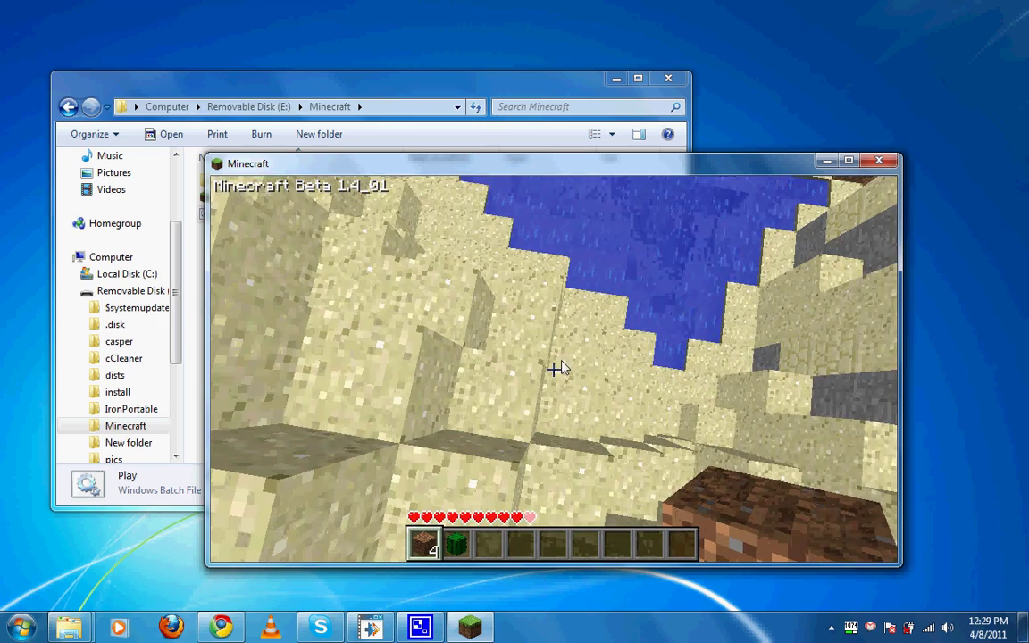
pyautogui.press('w')
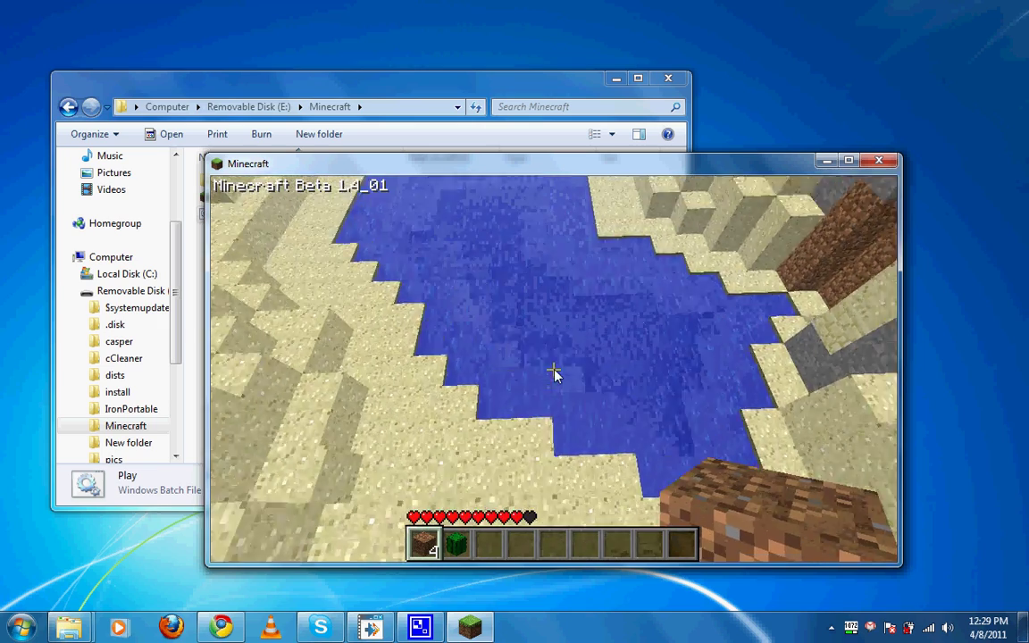
pyautogui.press('w')
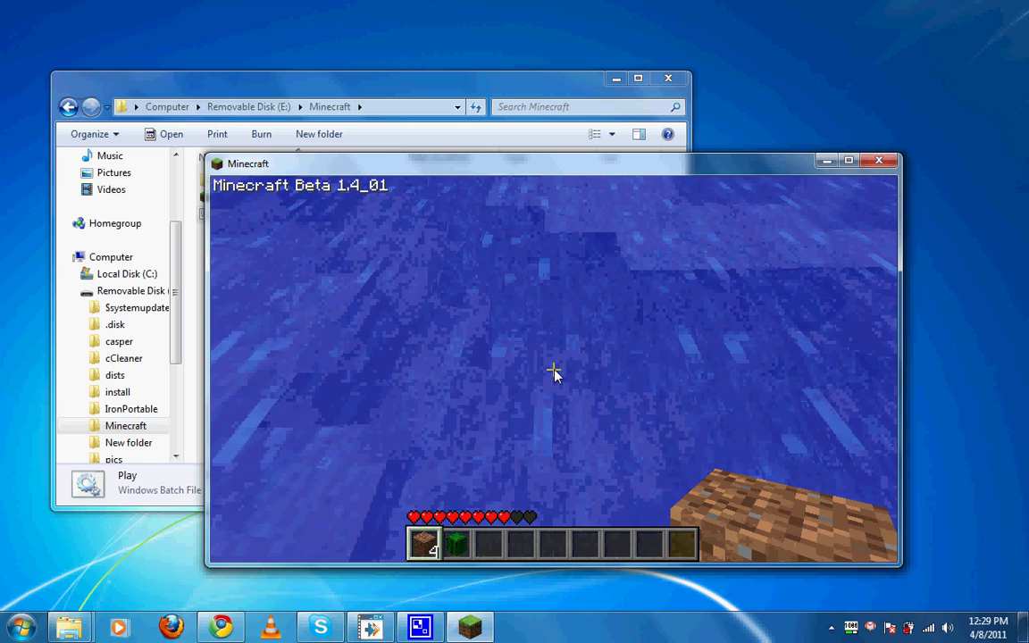
# Step: Swim underwater, surface, and move across the water toward the sandy shore
pyautogui.press('w')
pyautogui.press('space')
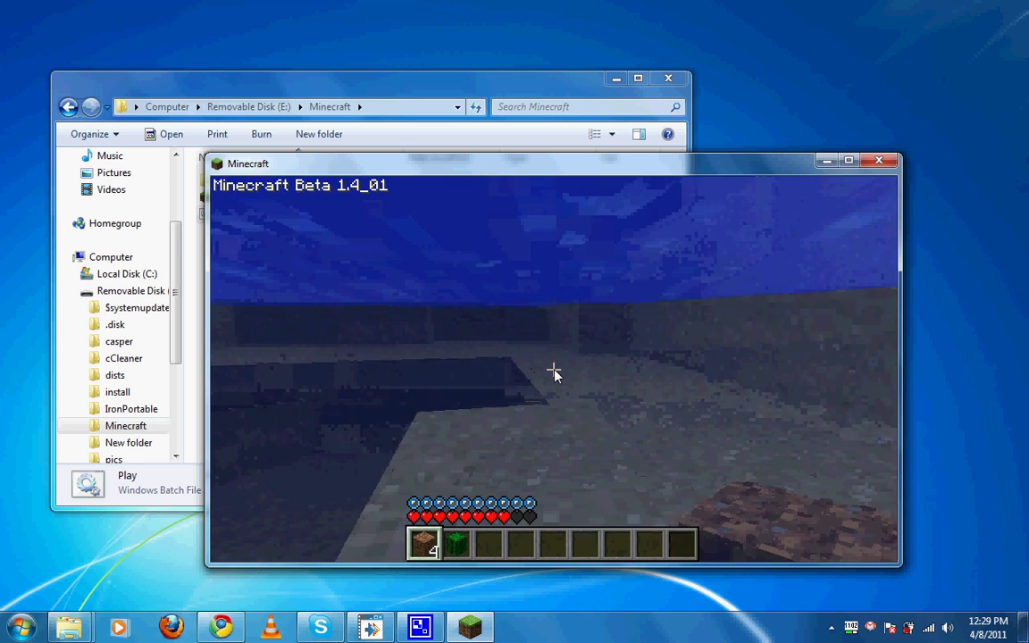
pyautogui.press('space')
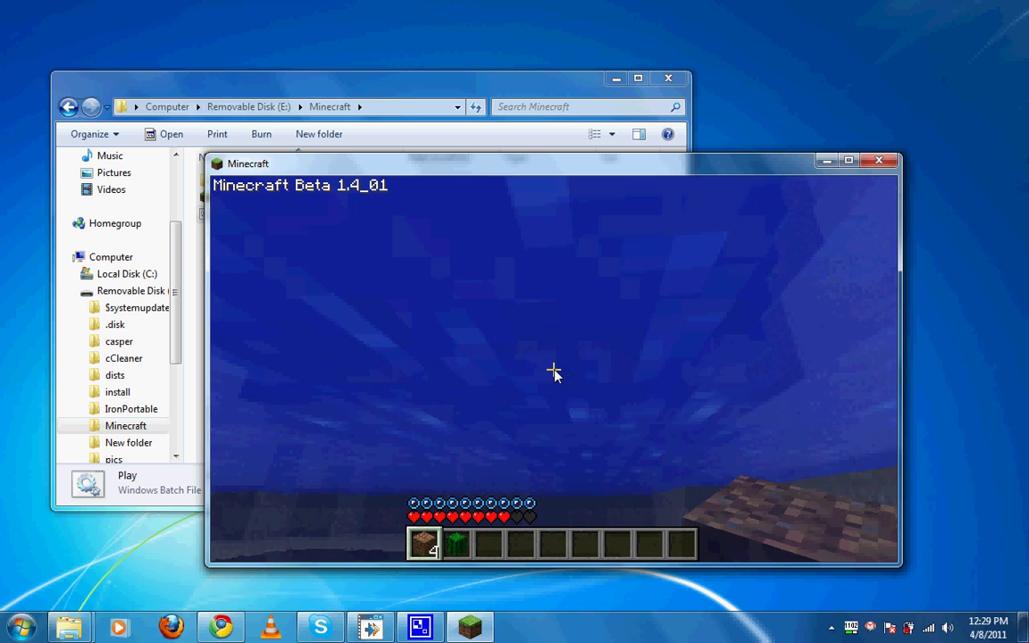
pyautogui.press('space')
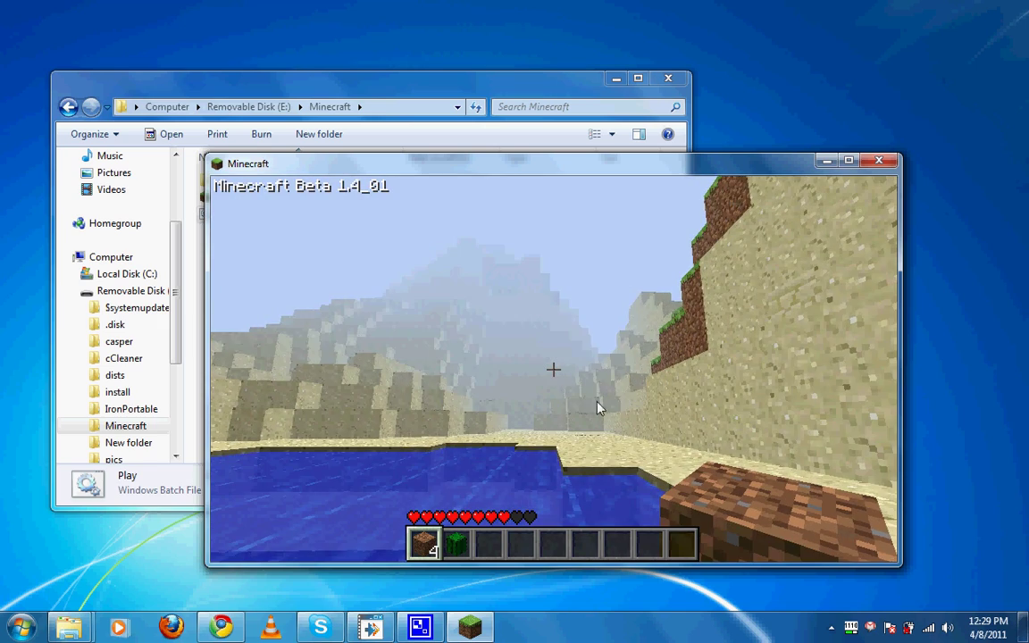
pyautogui.press('w')
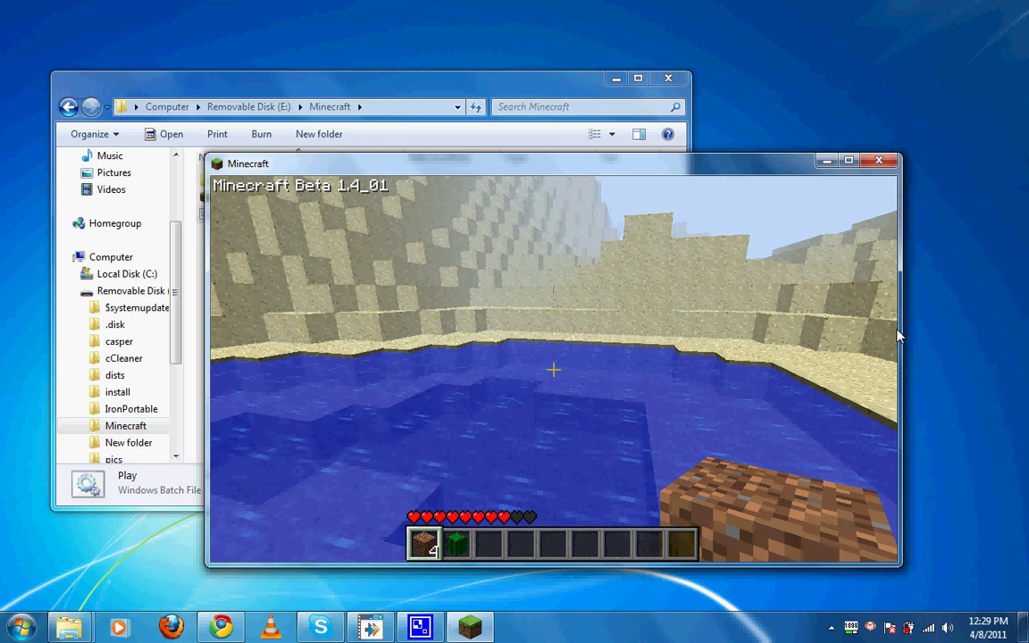
# Step: Save the world, quit to the title screen, and close the Minecraft game window
pyautogui.press('Escape')
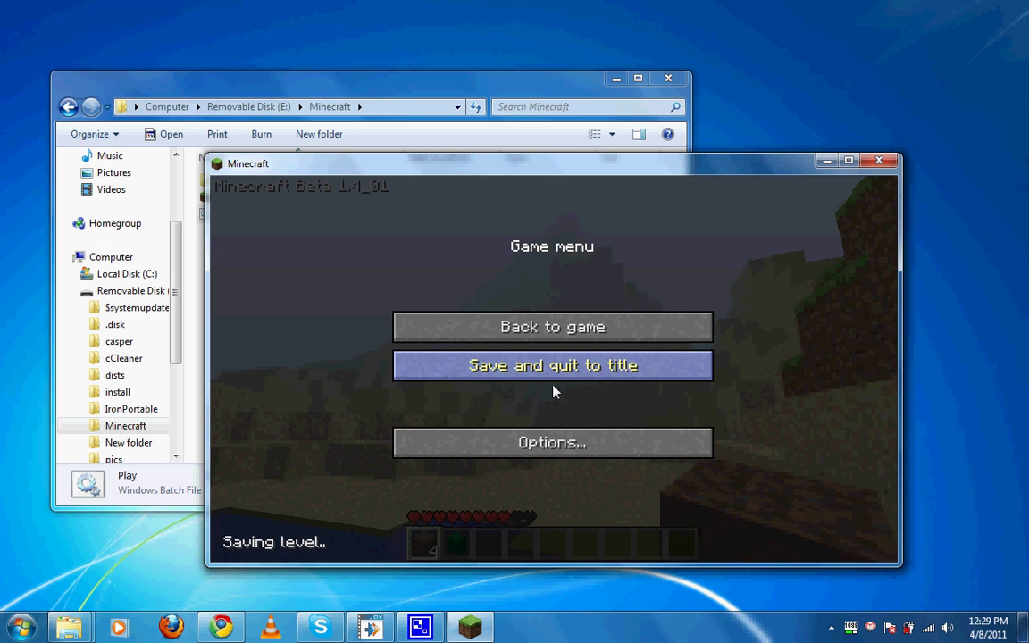
pyautogui.click(588, 384)
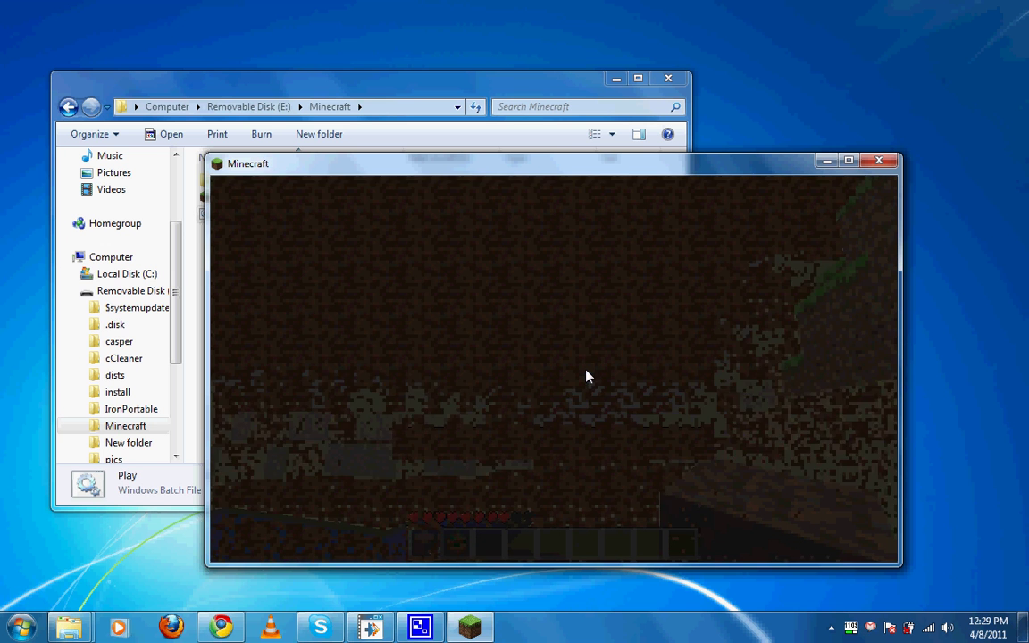
pyautogui.click(298, 96)
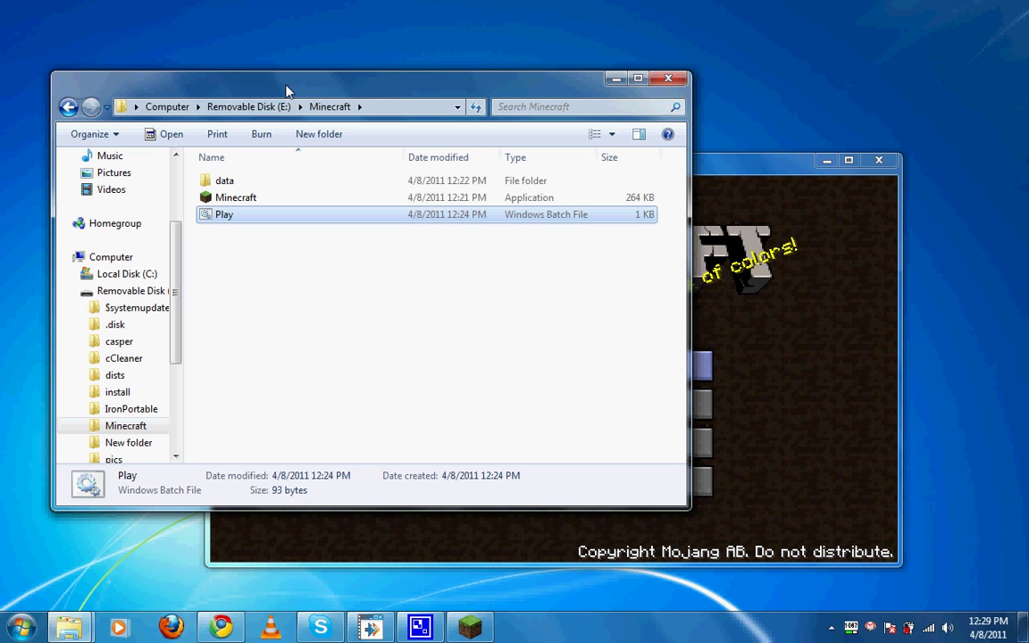
pyautogui.click(741, 346)
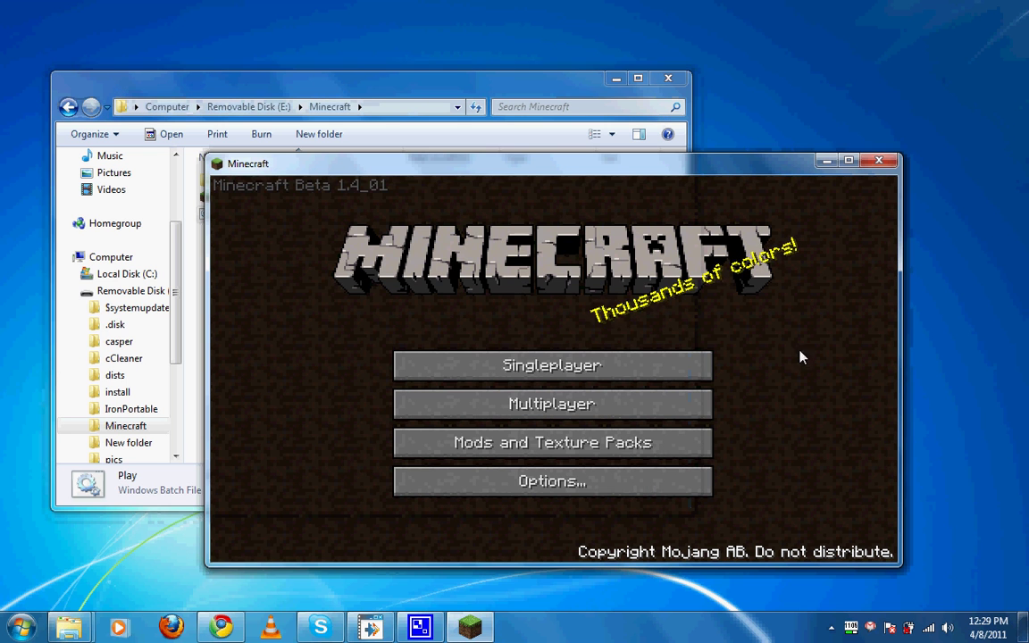
pyautogui.moveTo(711, 162); pyautogui.dragTo(793, 160)
pyautogui.click(961, 159)
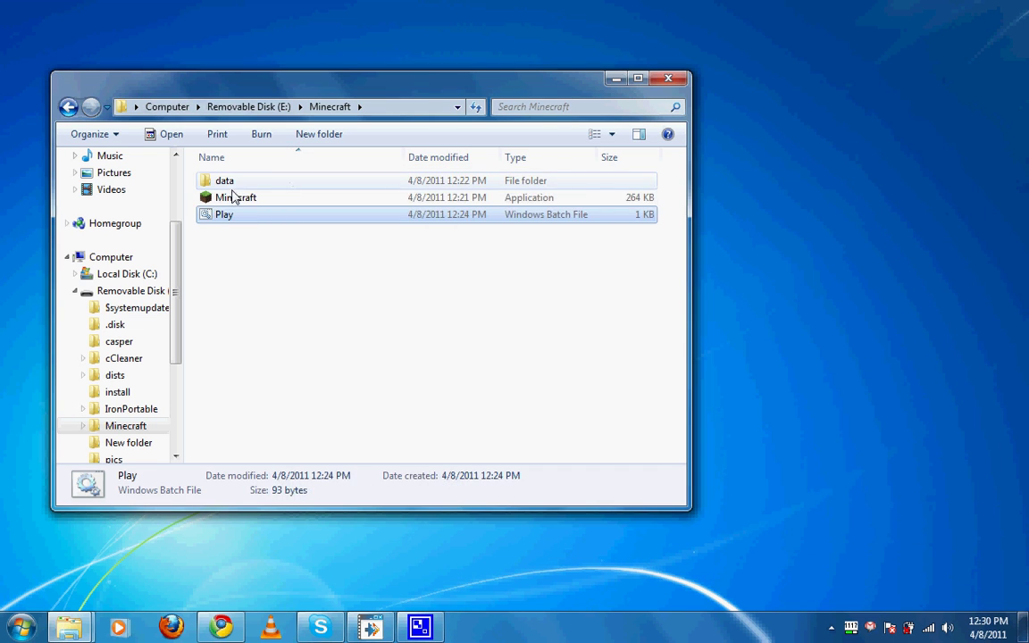
# Step: Run the Minecraft application directly, open its game location folder from the launcher options, and close the launcher
pyautogui.click(235, 198)
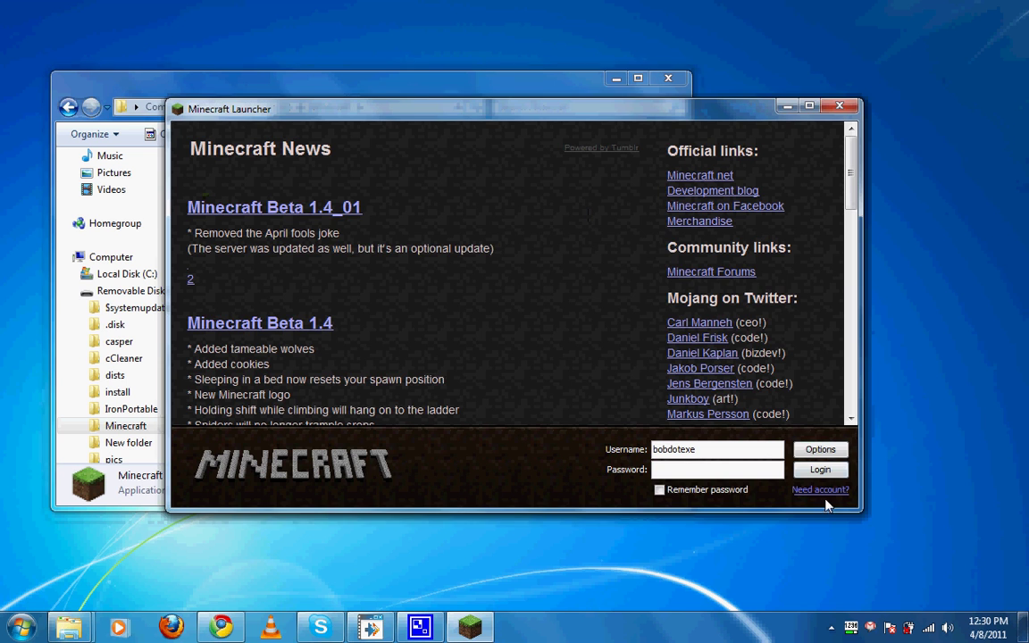
pyautogui.click(818, 449)
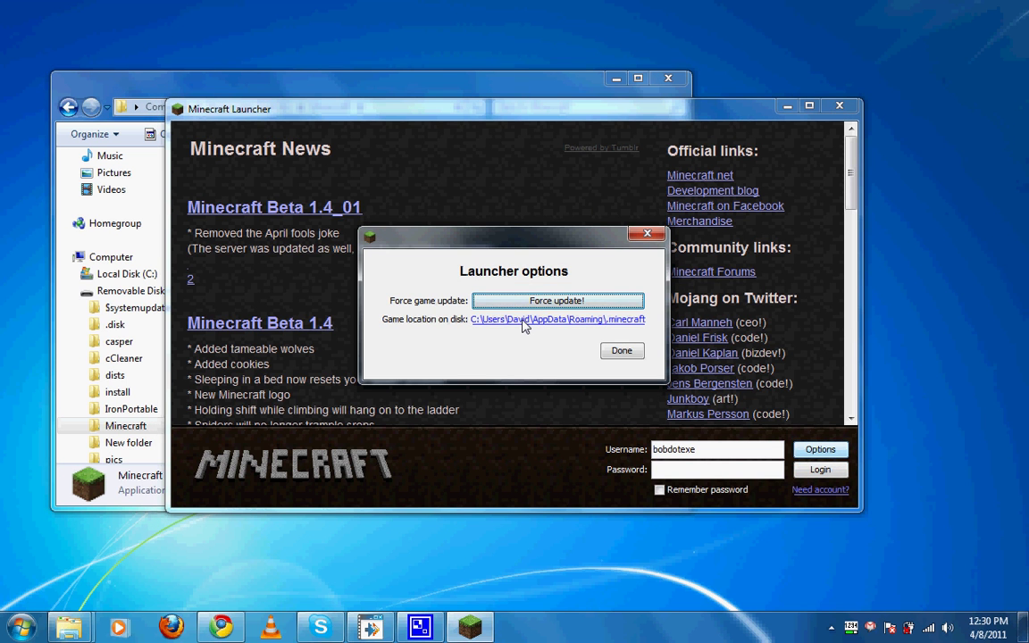
pyautogui.click(524, 321)
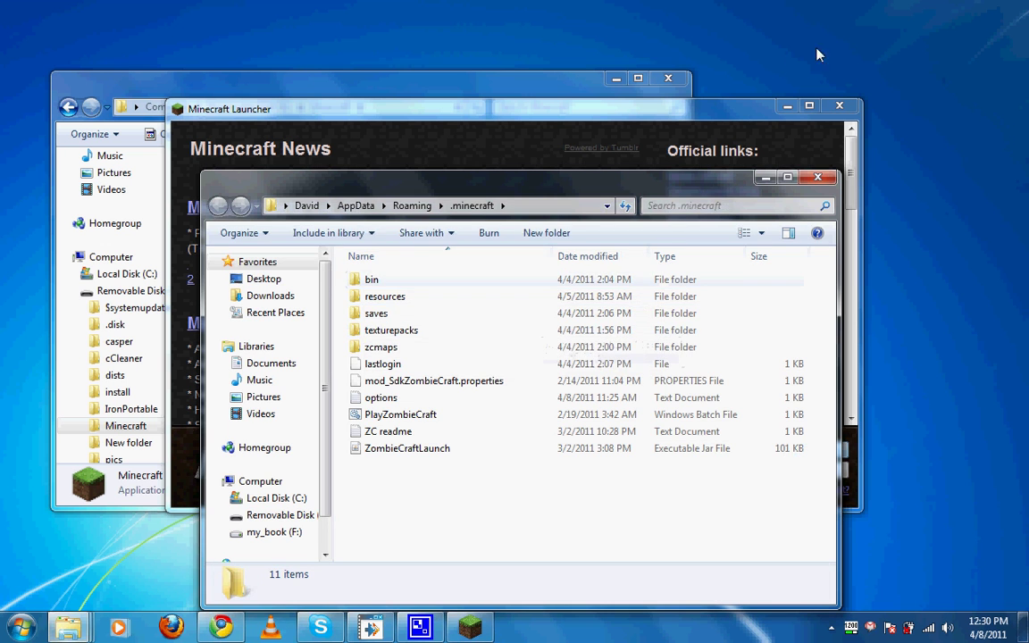
pyautogui.click(855, 113)
pyautogui.click(618, 350)
pyautogui.click(839, 107)
pyautogui.moveTo(425, 494); pyautogui.dragTo(286, 192)
pyautogui.press('Delete')
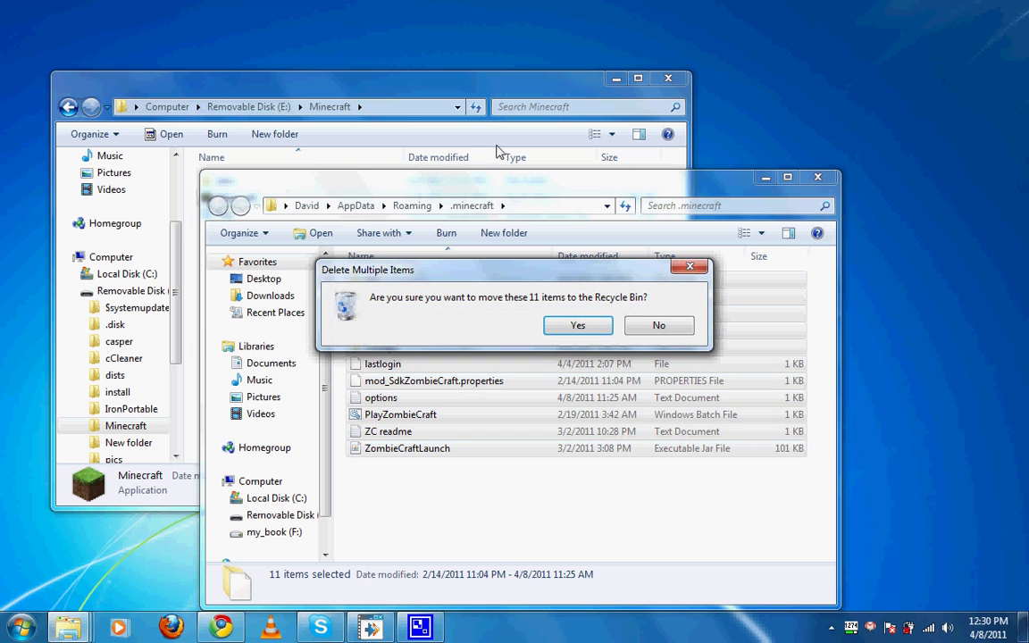
pyautogui.click(661, 327)
# Step: Move the local .minecraft window aside and open the data\.minecraft folder on the removable disk
pyautogui.moveTo(594, 194); pyautogui.dragTo(765, 195)
pyautogui.doubleClick(223, 186)
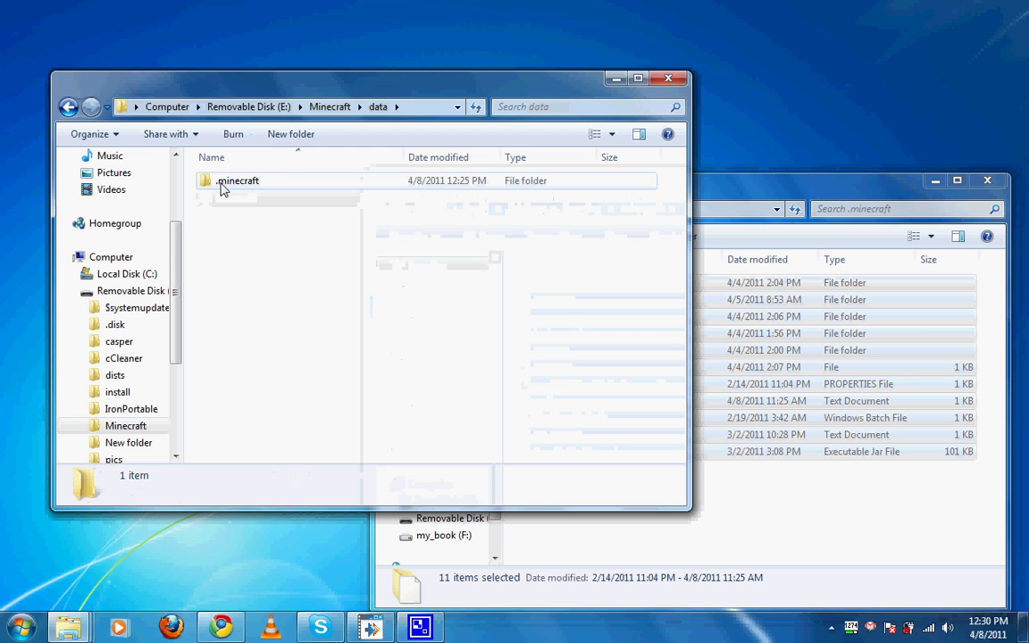
pyautogui.doubleClick(225, 183)
pyautogui.moveTo(301, 364); pyautogui.dragTo(173, 151)
pyautogui.moveTo(301, 284); pyautogui.dragTo(873, 539)
pyautogui.press('Escape')
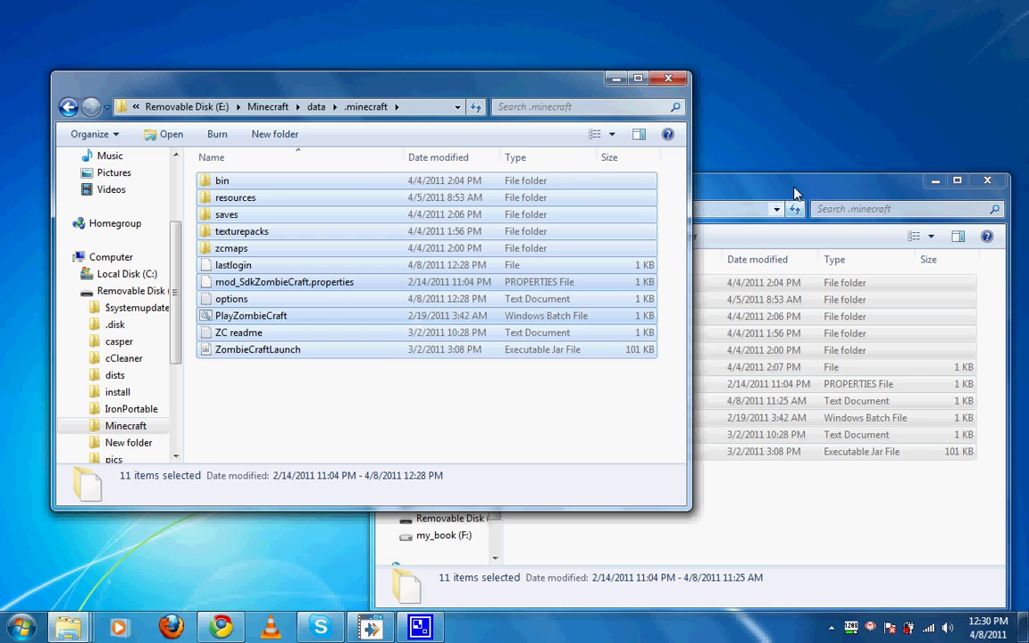
pyautogui.click(795, 209)
pyautogui.moveTo(256, 201); pyautogui.dragTo(276, 305)
# Step: Close the local .minecraft window and return to the Minecraft folder on the removable disk
pyautogui.click(987, 181)
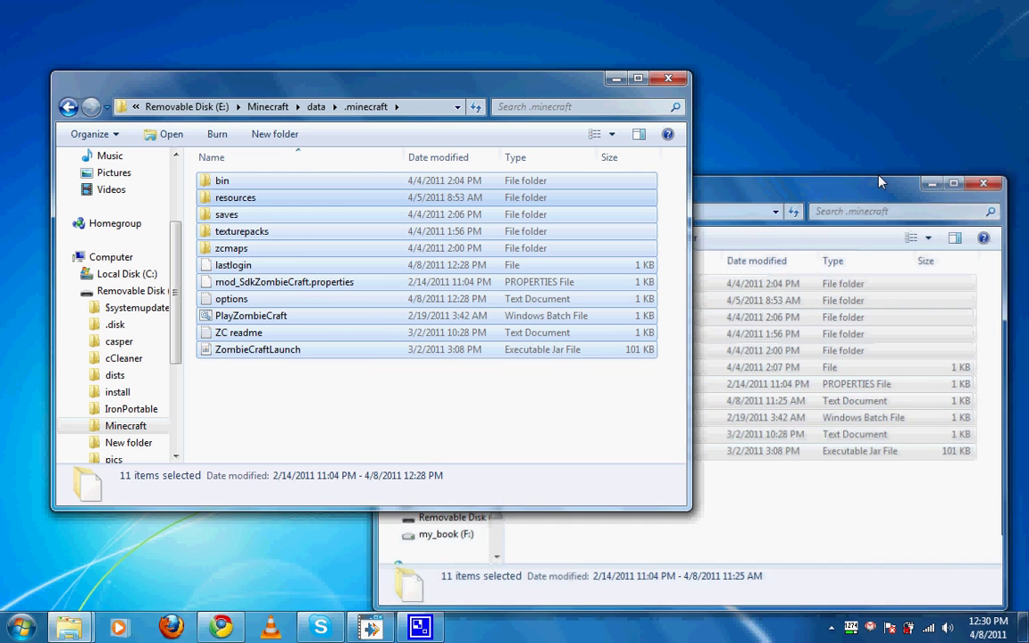
pyautogui.click(267, 107)
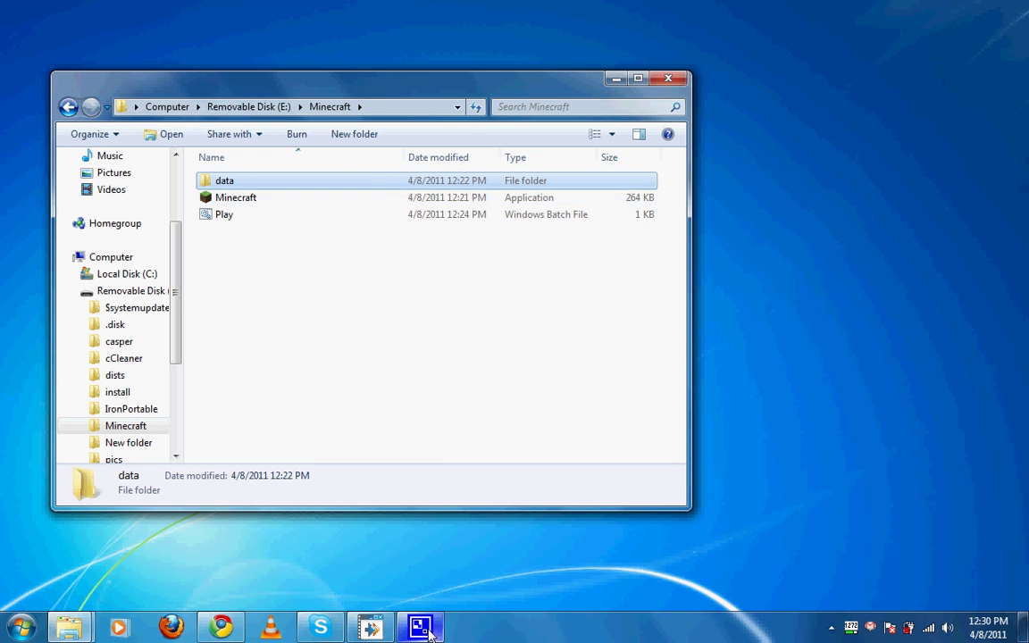
pyautogui.click(731, 37)
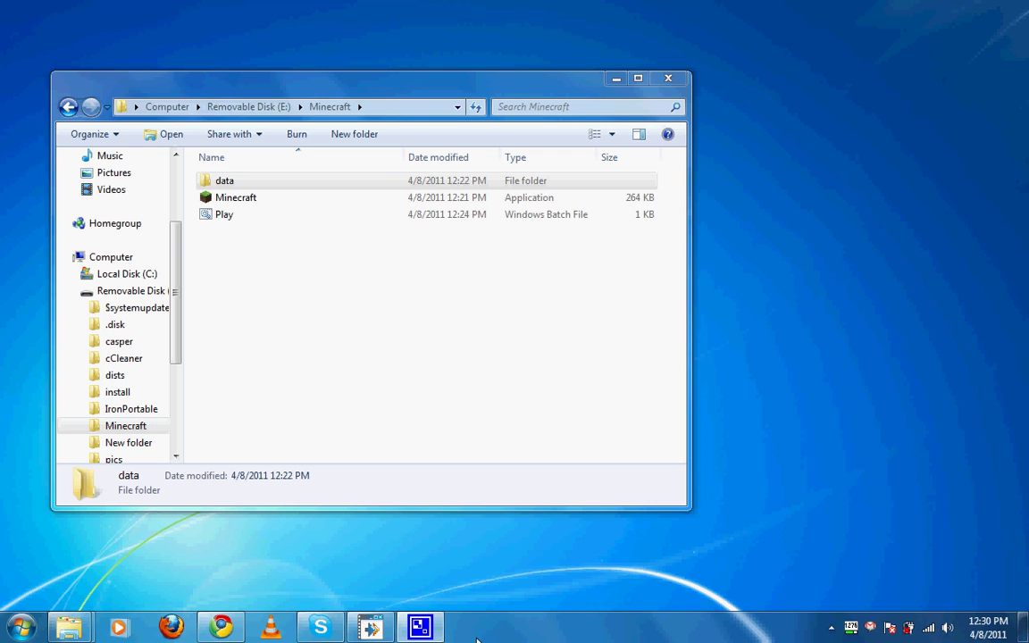
pyautogui.click(833, 628)
pyautogui.rightClick(818, 545)
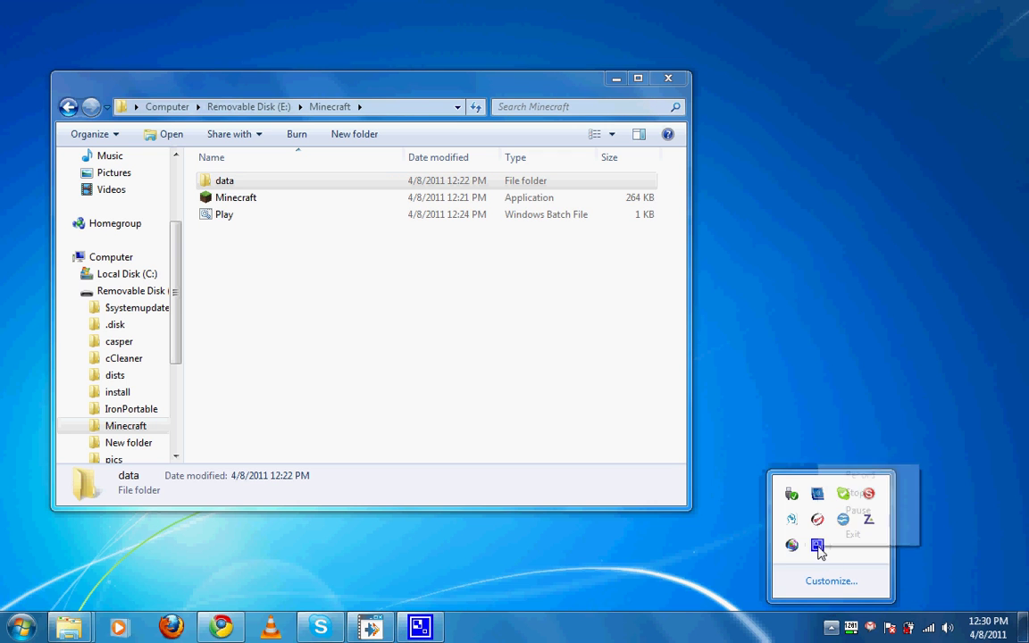